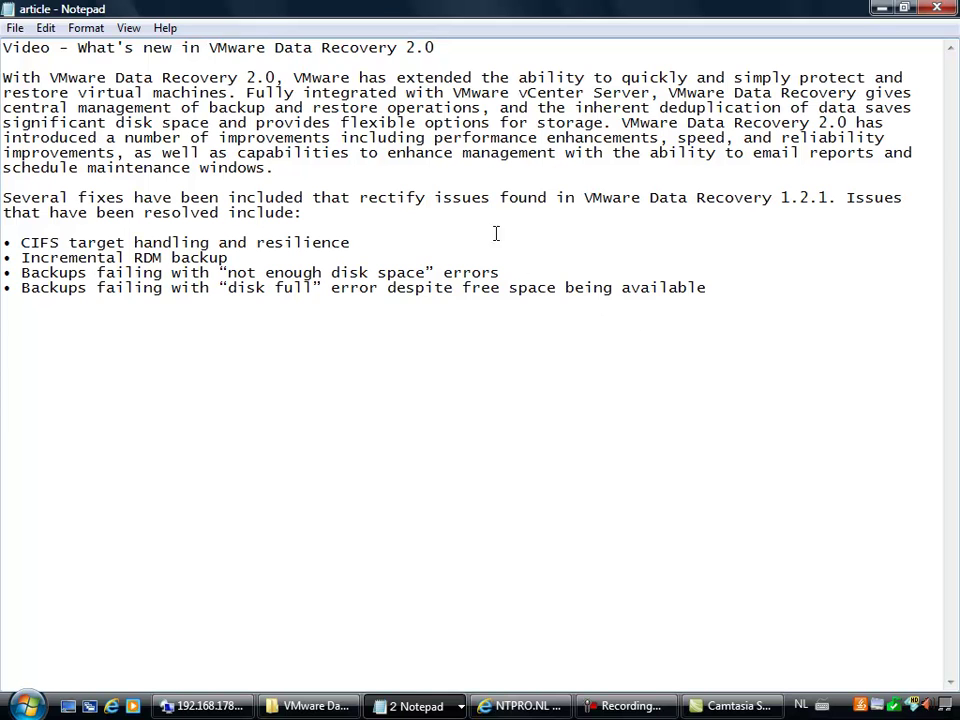
Step: Highlight 'VMware Data Recovery 2.0' and the CIFS bullet, minimize both windows, and launch vmClient
left_click_drag(274, 77, 50, 77)
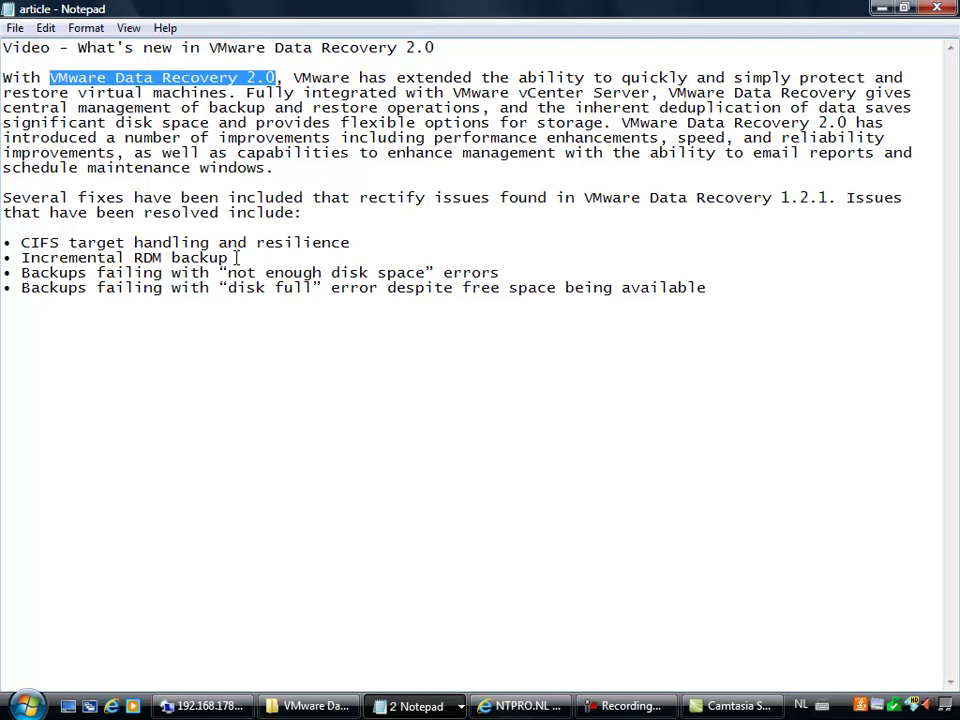
left_click_drag(364, 242, 7, 249)
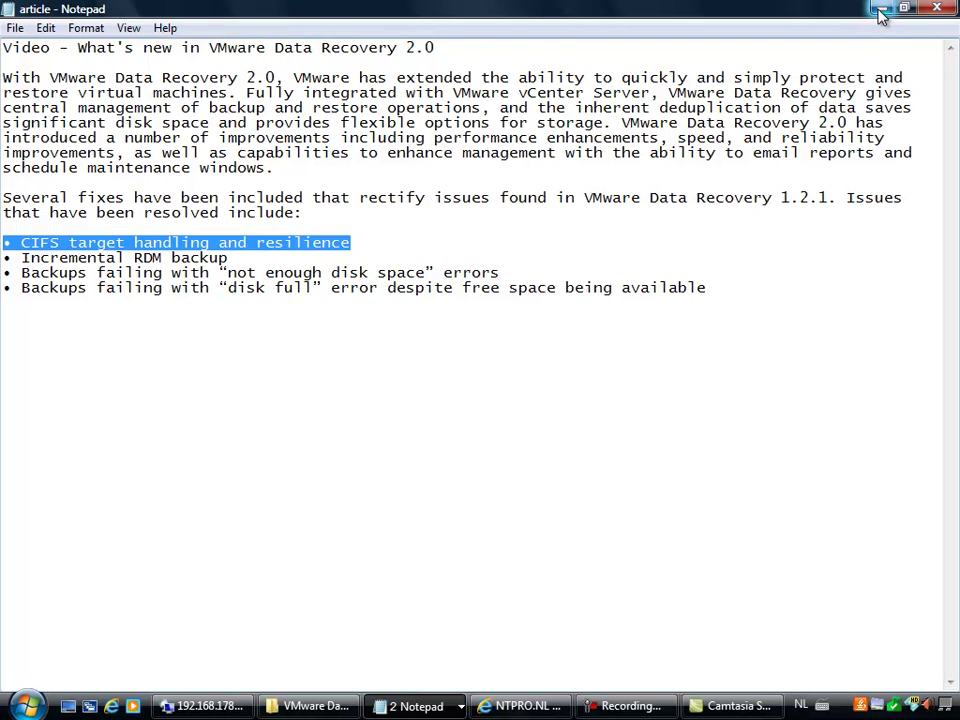
left_click(880, 12)
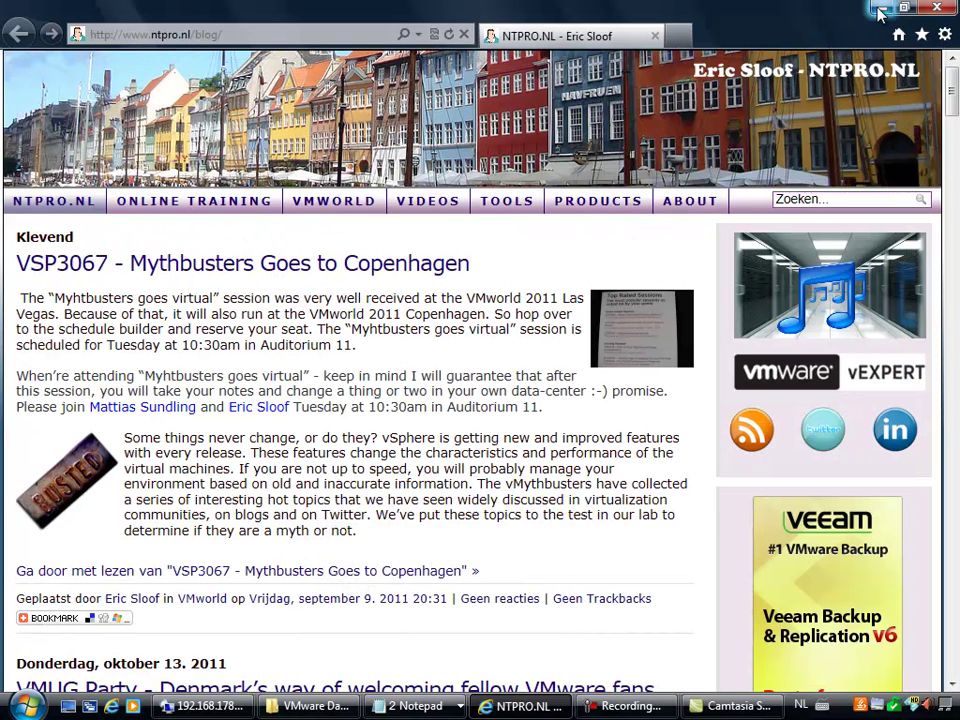
left_click(880, 12)
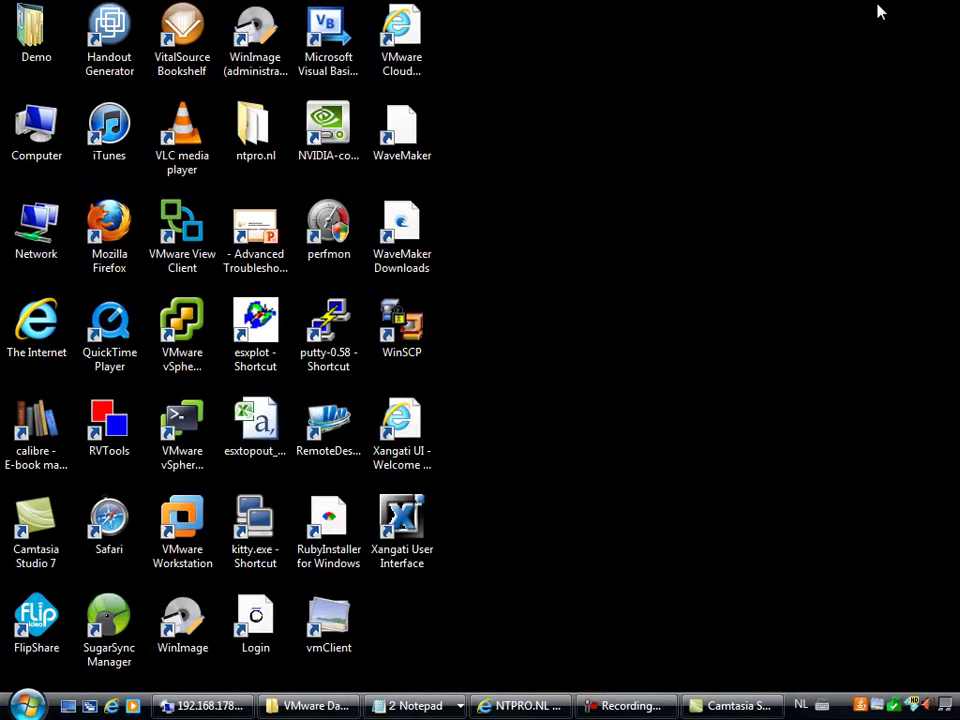
double_click(329, 625)
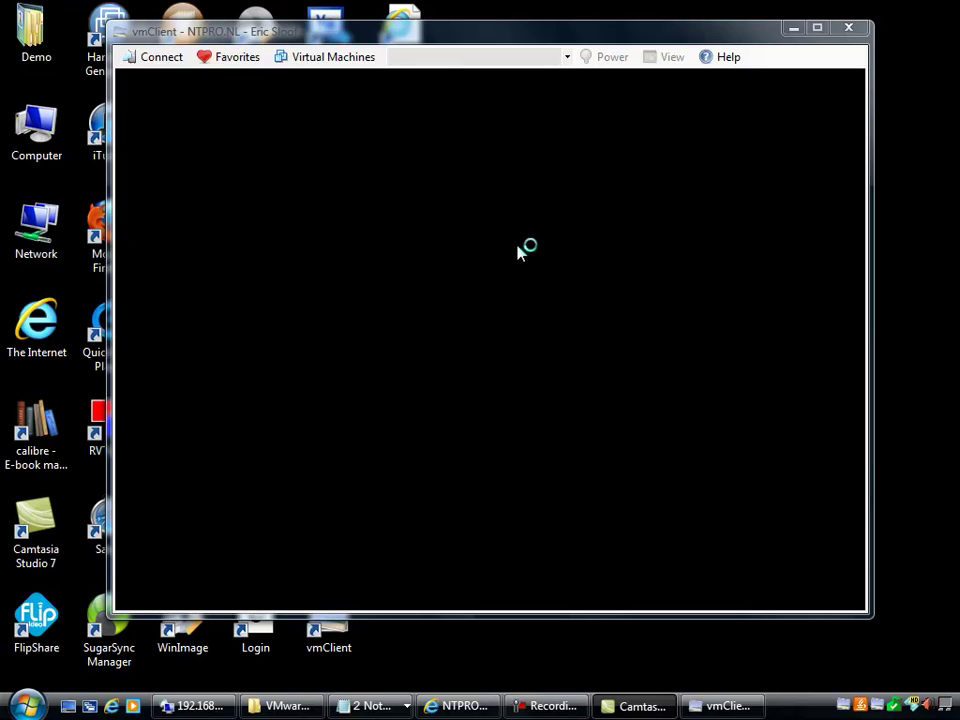
Step: Connect vmClient to the VMware Data Recovery virtual machine from the Virtual Machines list
left_click(330, 58)
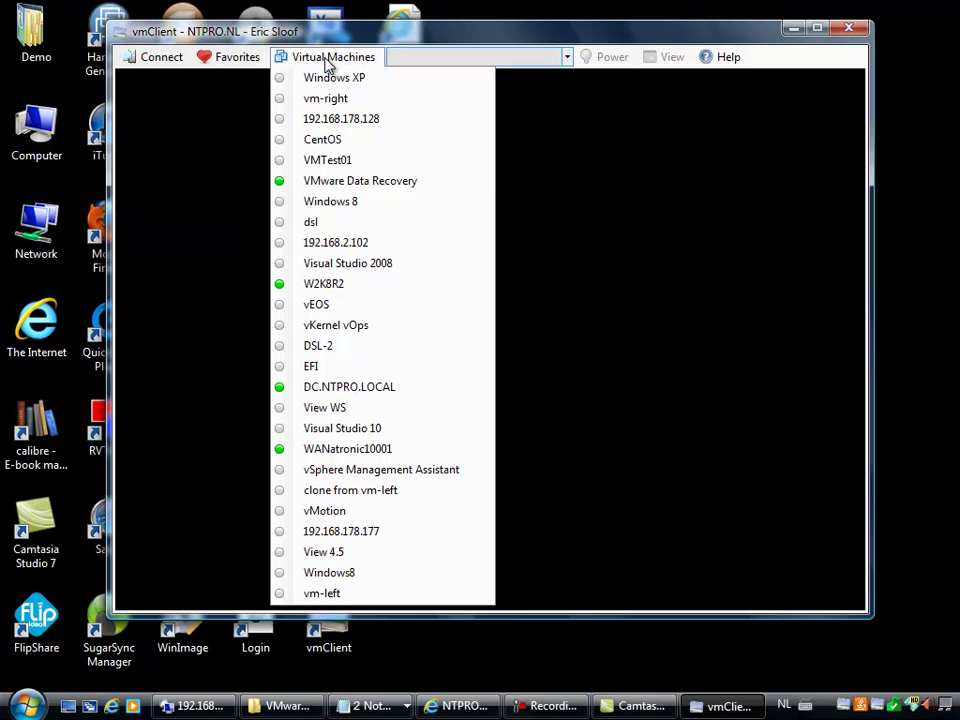
left_click(314, 190)
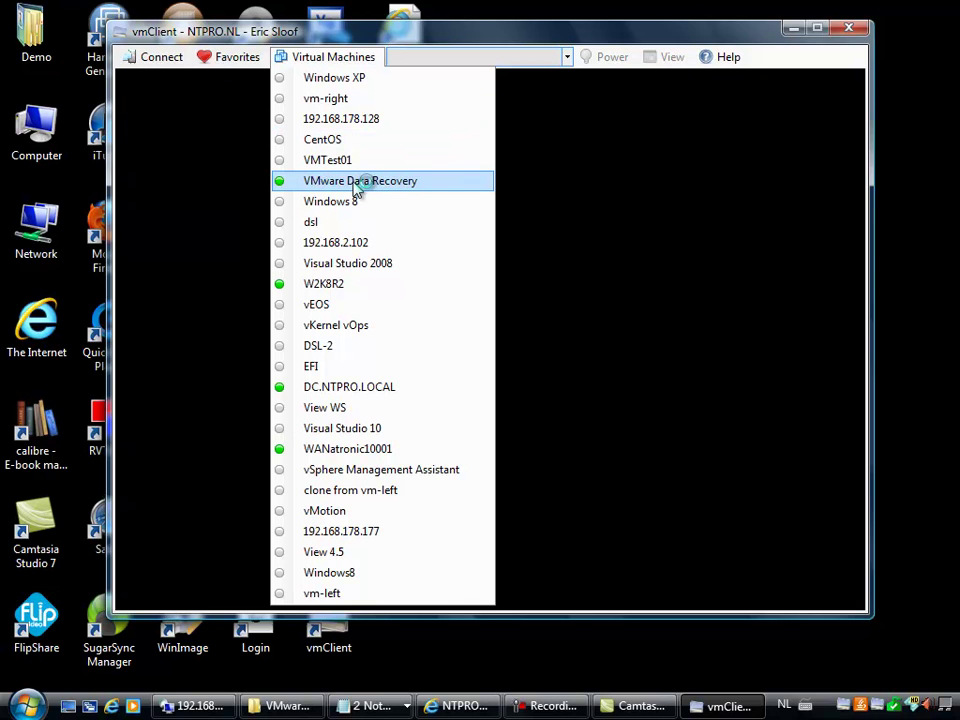
left_click(696, 192)
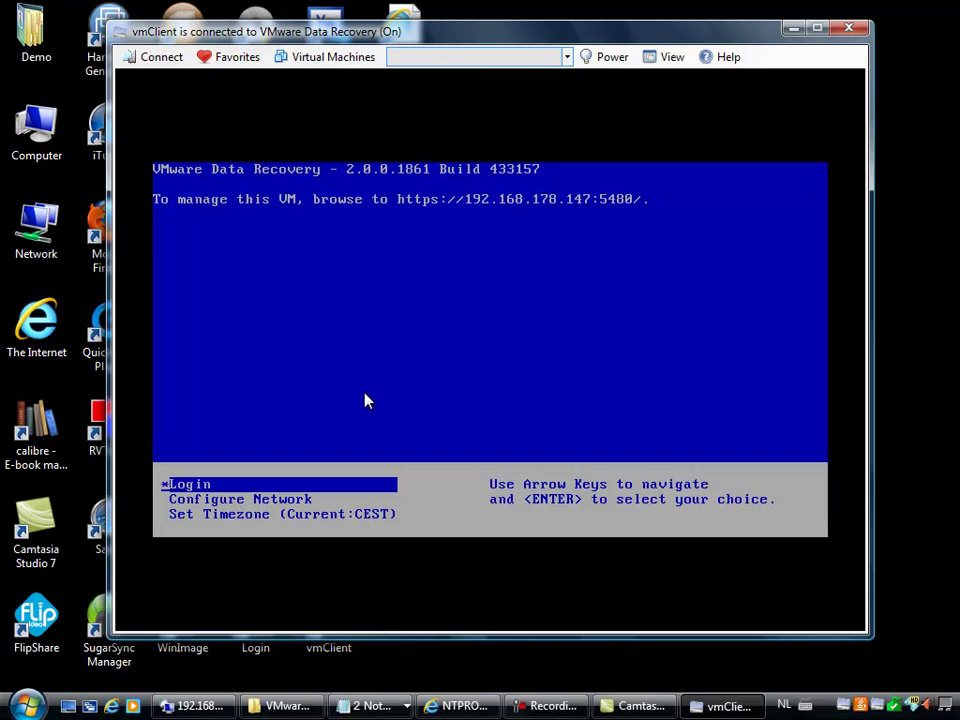
Step: Run Configure Network in the appliance console, skipping IPv6 and keeping static IPv4 192.168.178.147
left_click(365, 394)
key("Down")
key("Return")
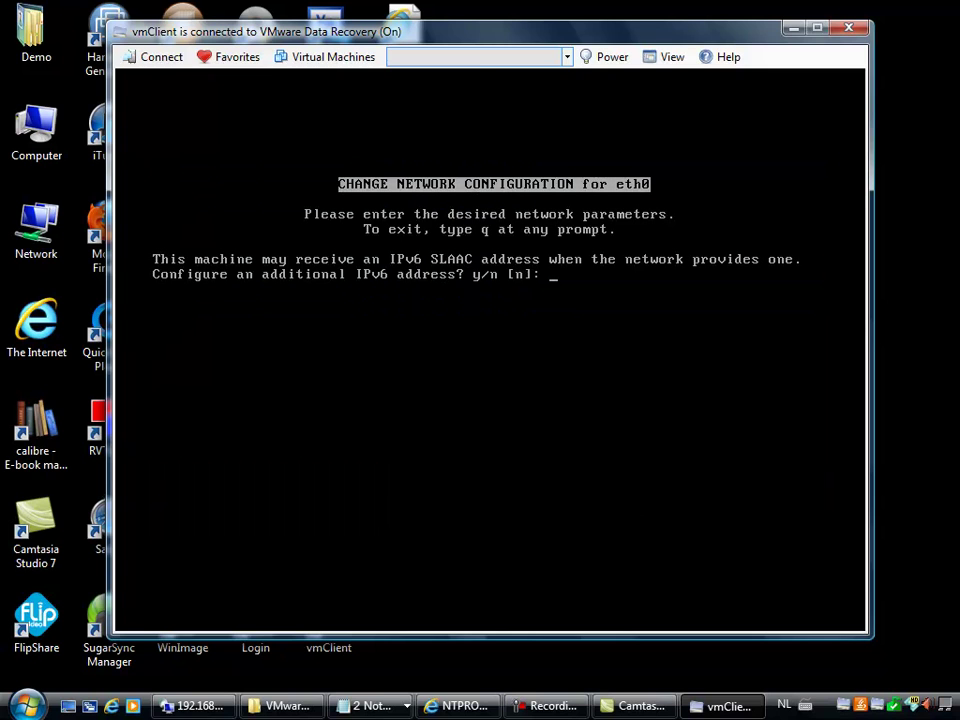
key("Return")
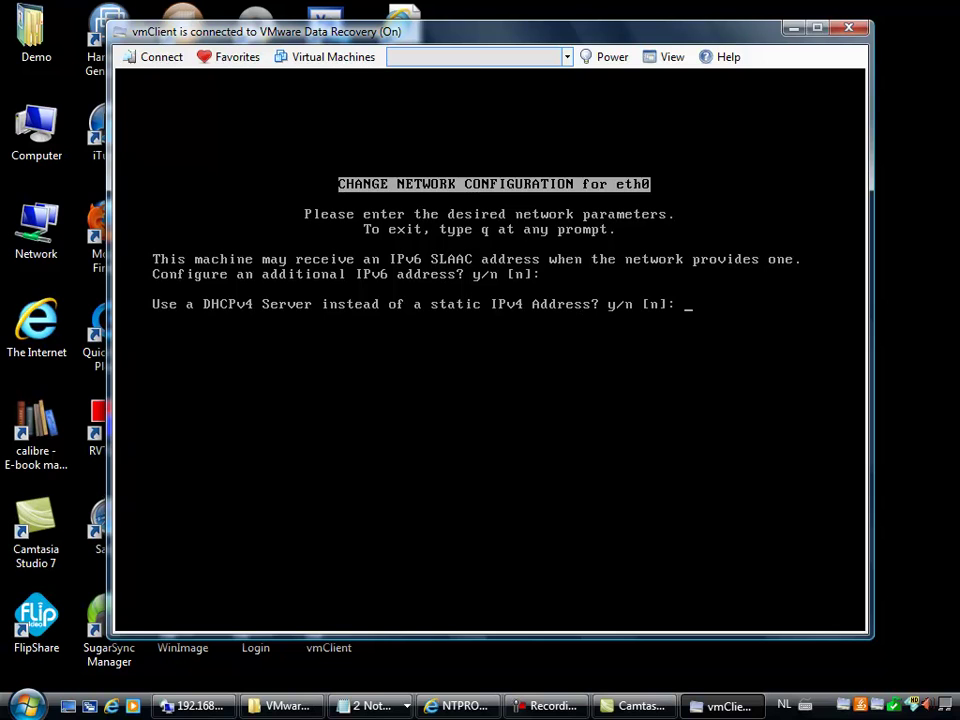
key("Return")
key("Return")
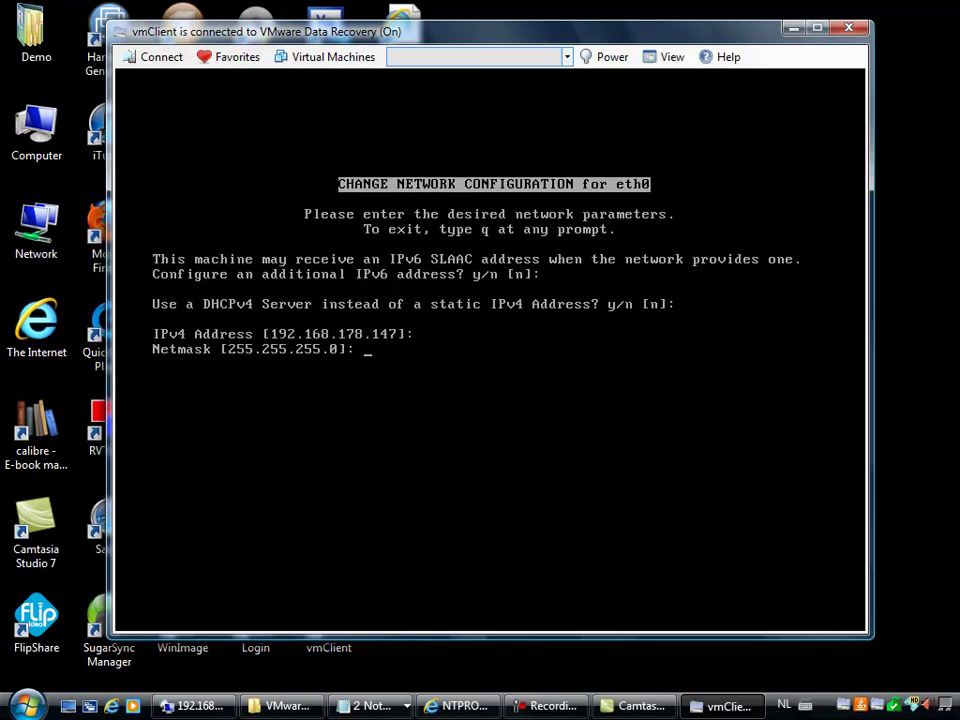
key("Return")
key("Return")
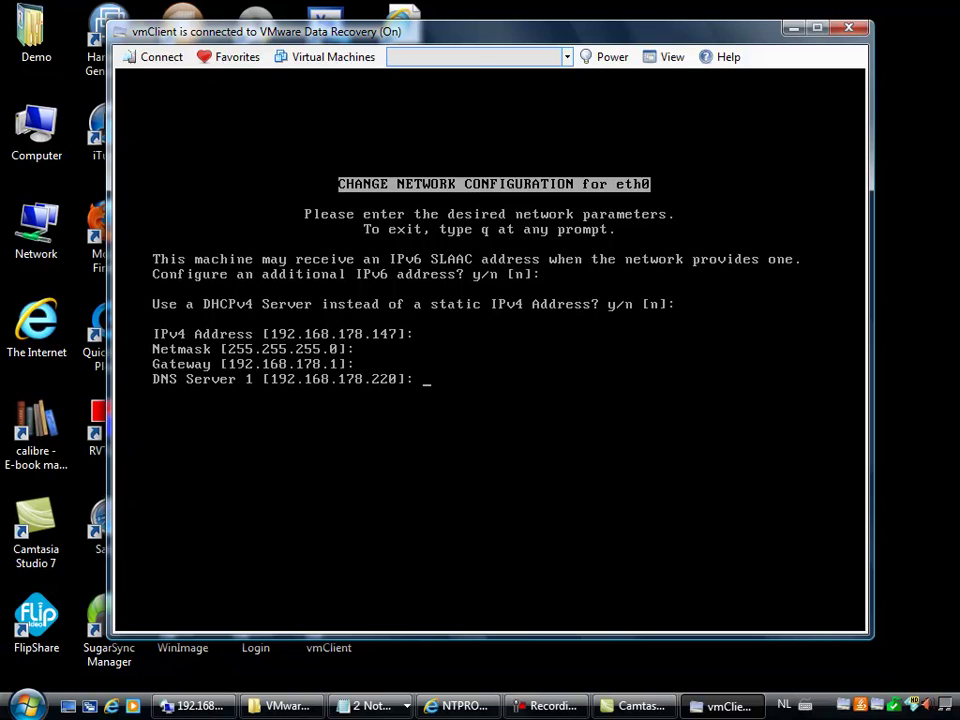
Step: Keep DNS server 192.168.178.220, dismiss the colour warning, and switch to the 192.168.178.250 remote desktop
key("Return")
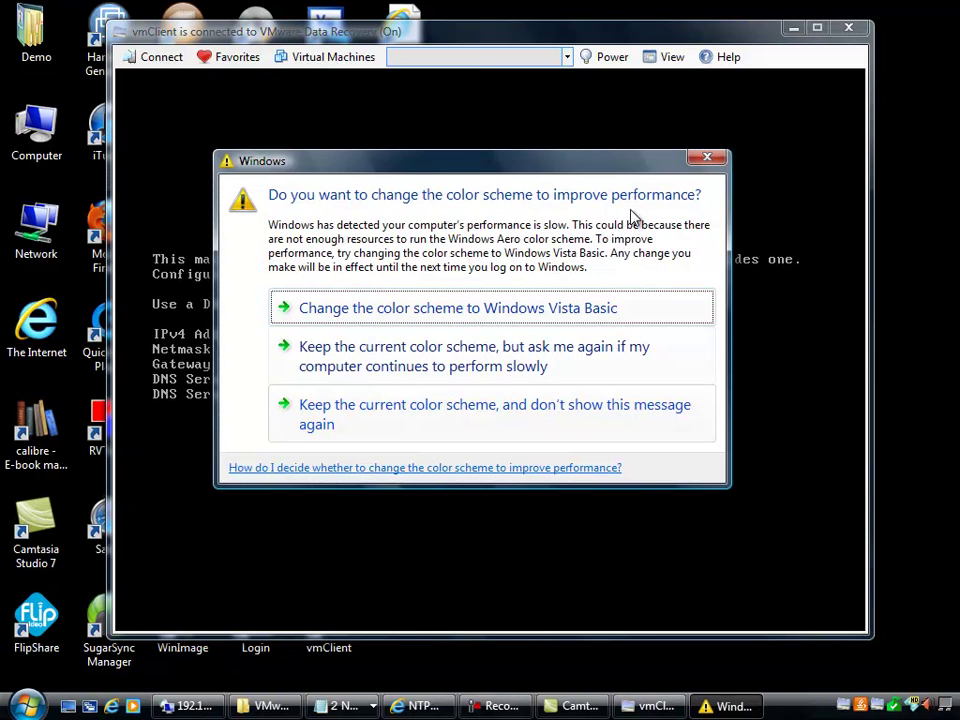
left_click(707, 157)
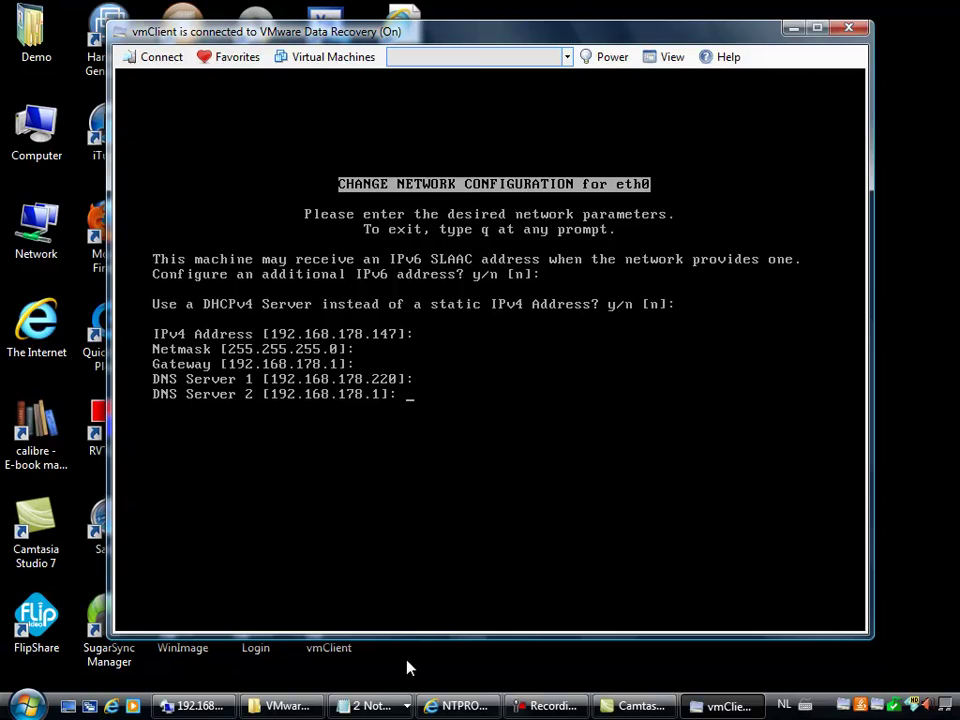
left_click(195, 706)
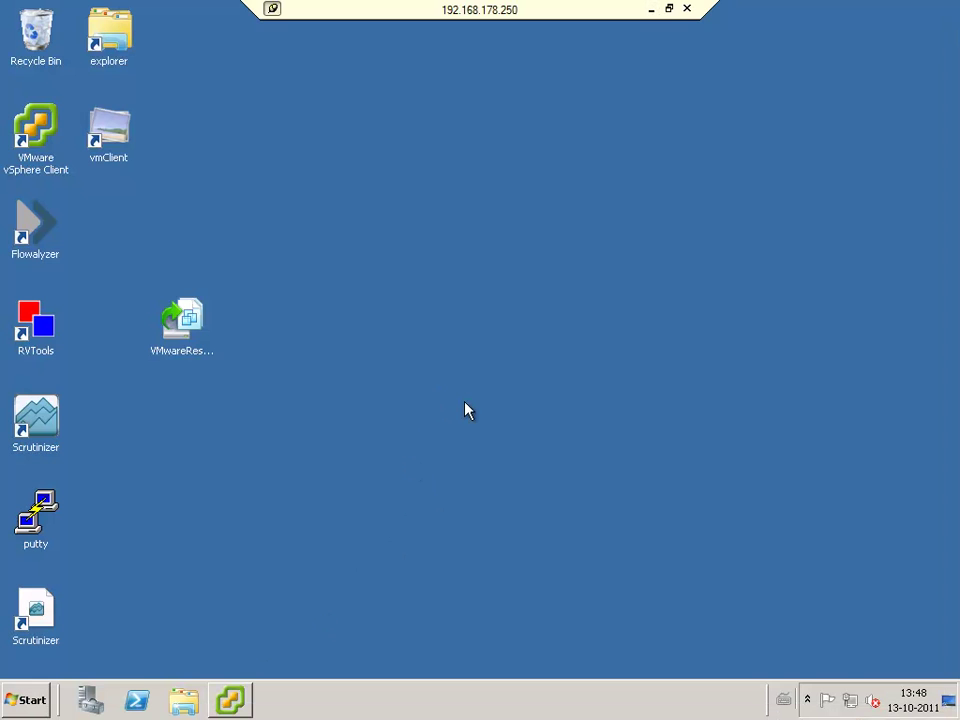
Step: Open the VMwareDataRecovery-ovf-x86_64 folder on DVD drive D: in a maximized Explorer window
left_click(240, 700)
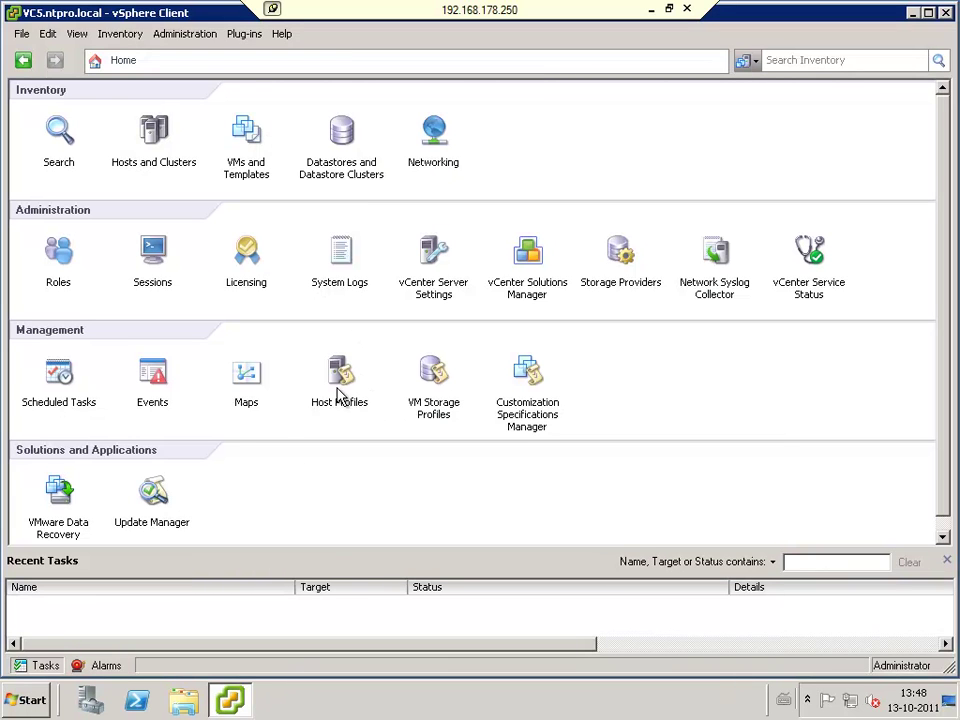
left_click(914, 13)
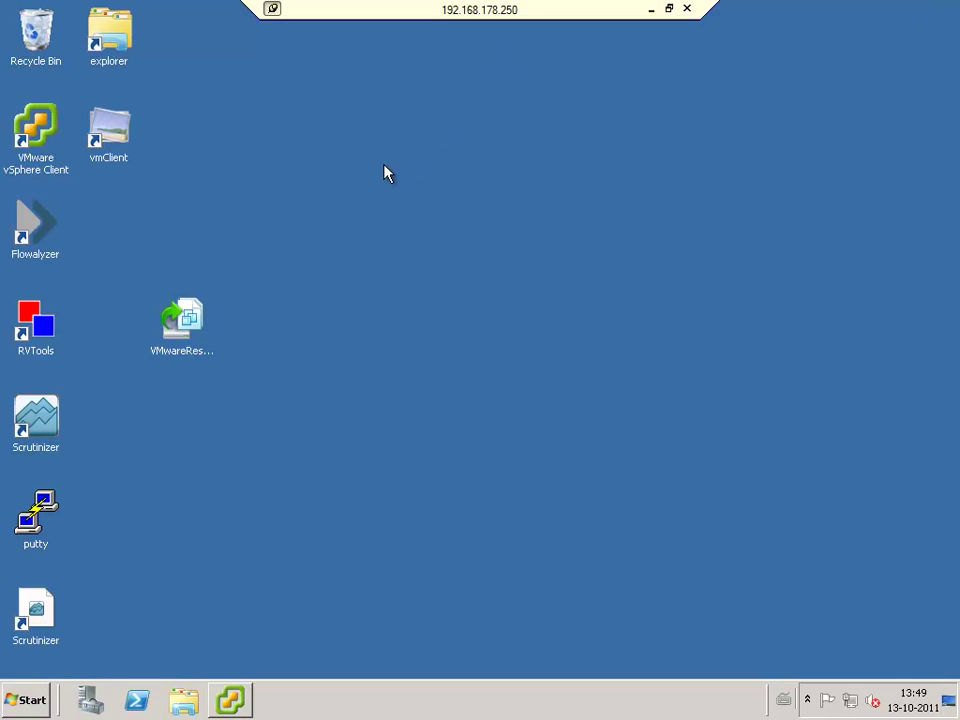
double_click(113, 45)
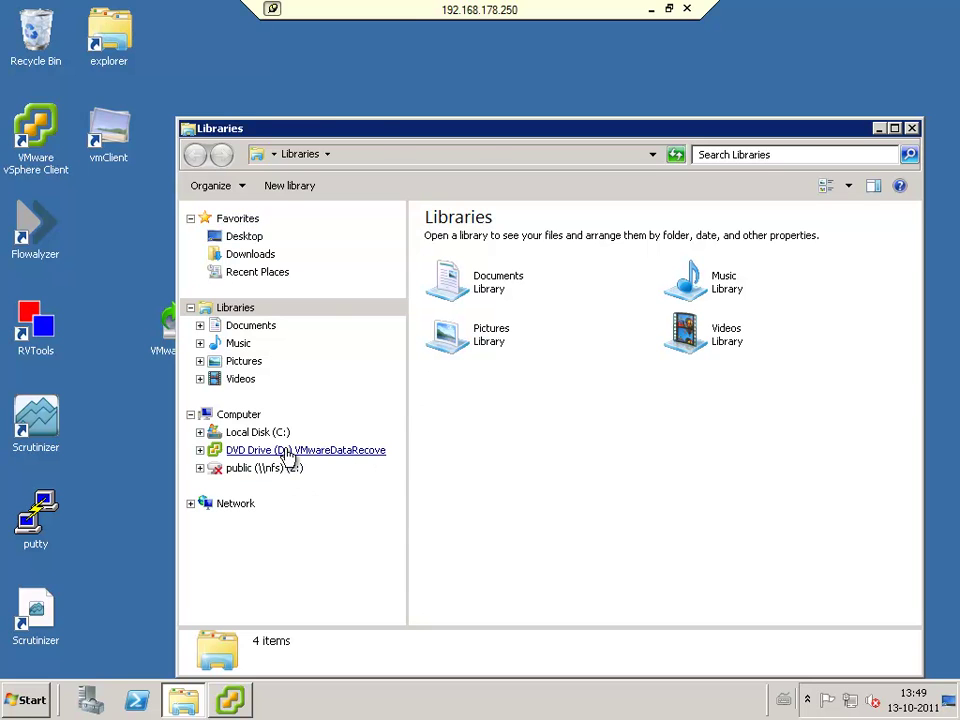
left_click(295, 451)
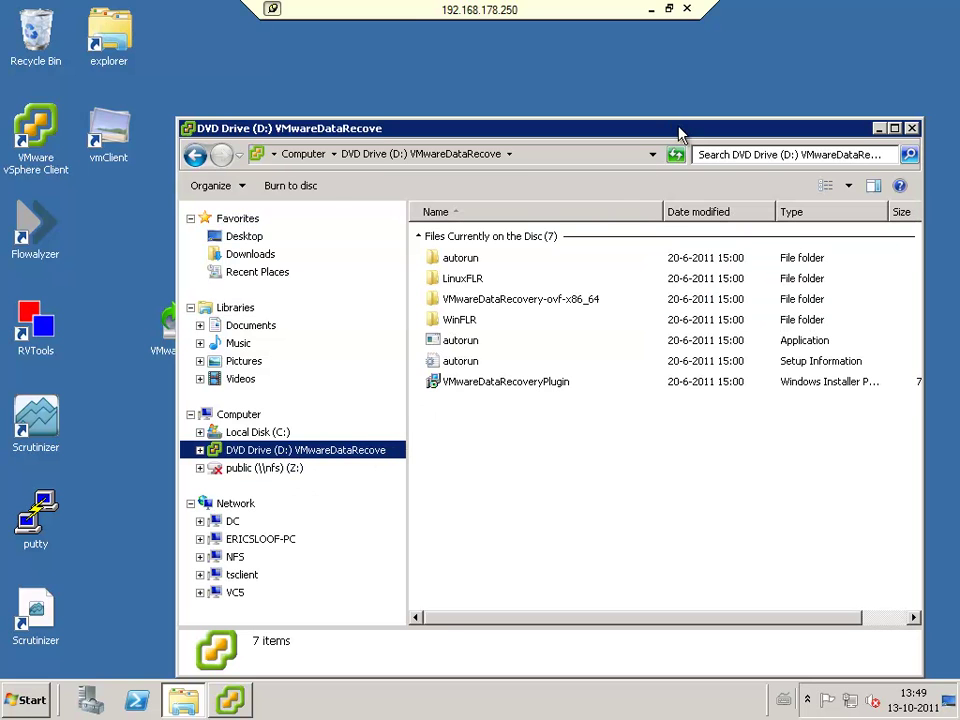
double_click(676, 131)
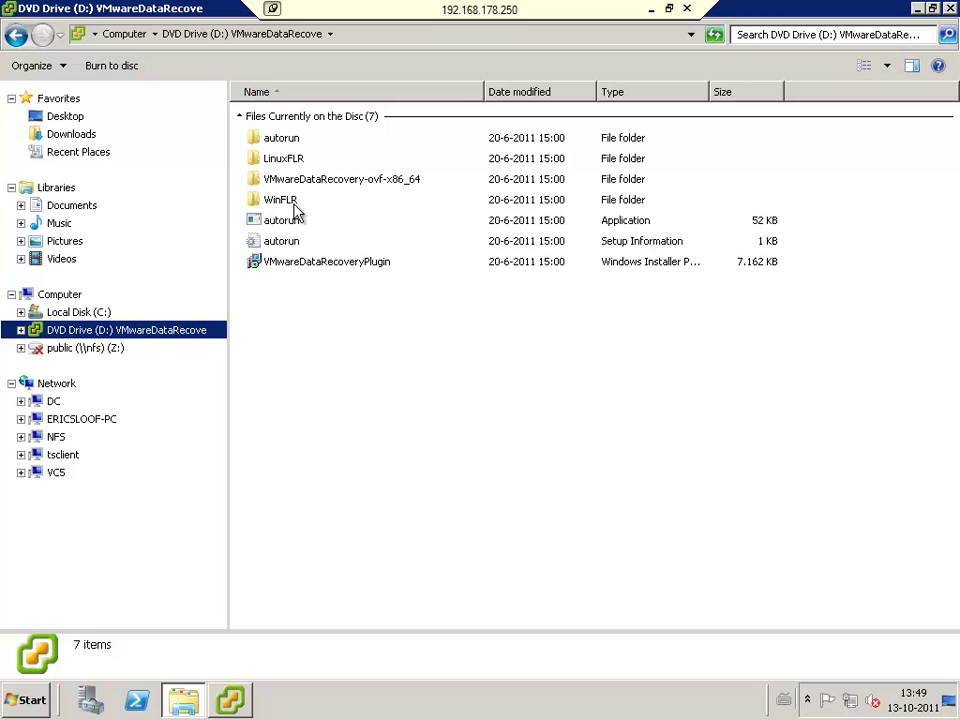
double_click(297, 182)
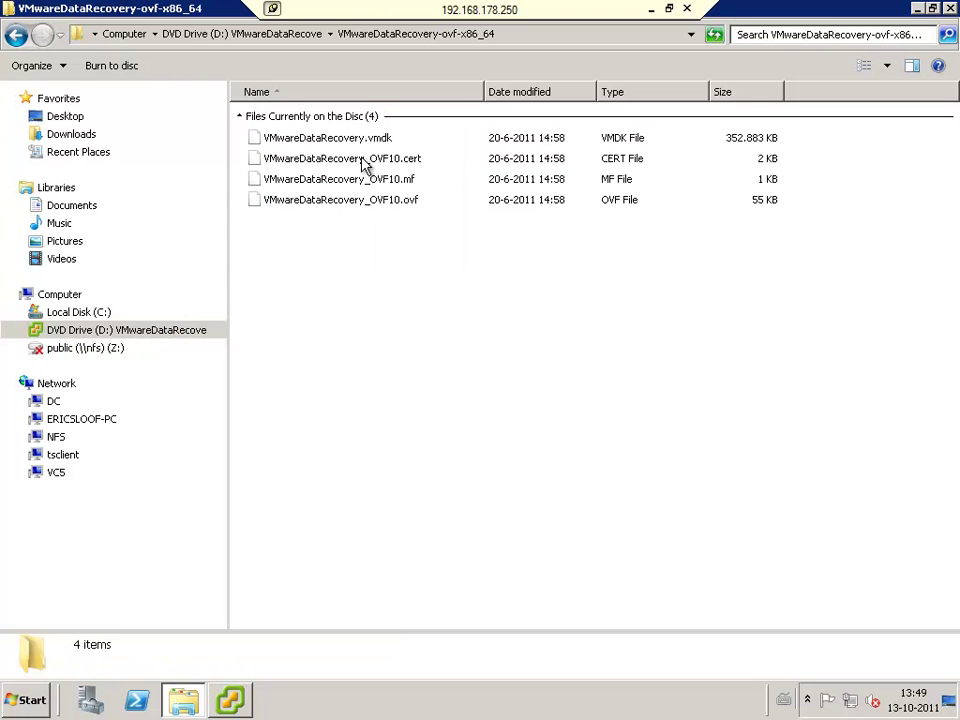
left_click(230, 700)
Step: Start Deploy OVF Template from VMwareDataRecovery_OVF10.ovf and accept the end user licence agreement
left_click(21, 34)
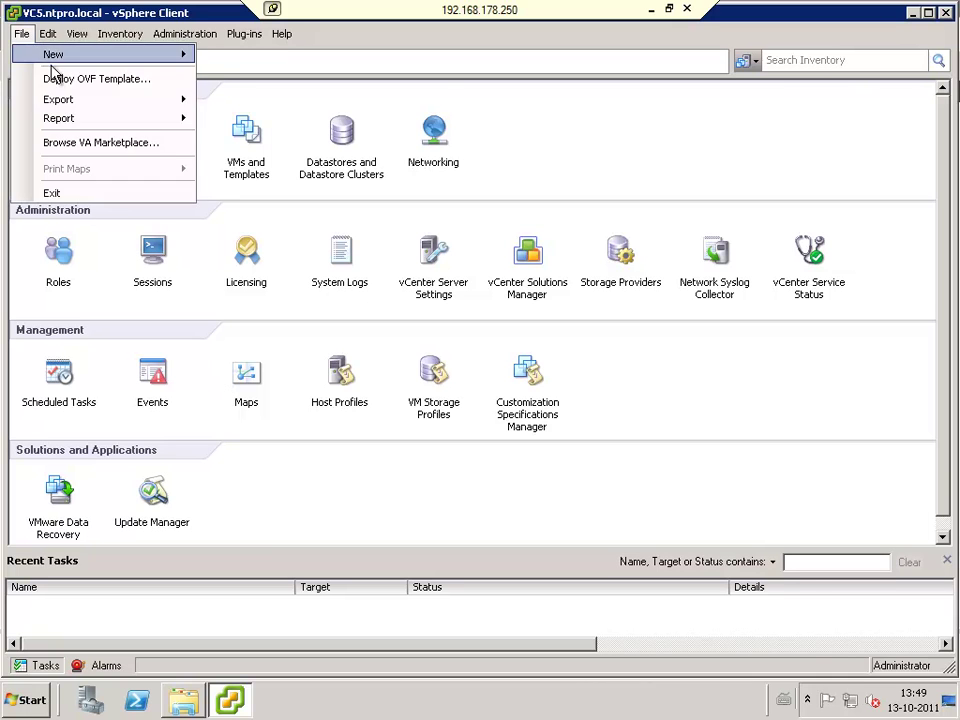
left_click(66, 79)
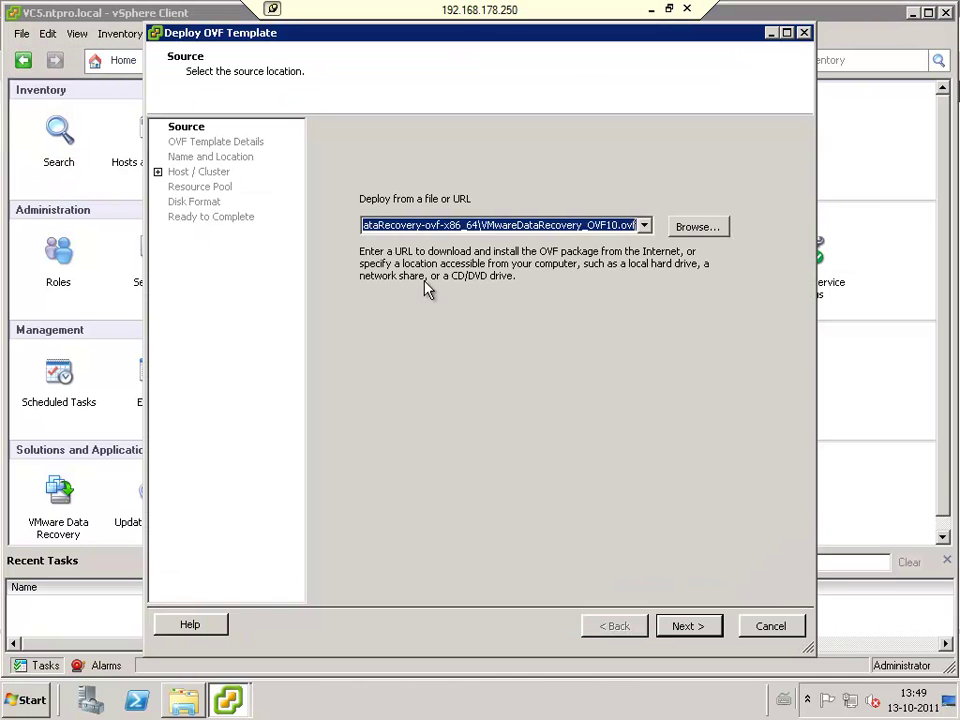
left_click(495, 224)
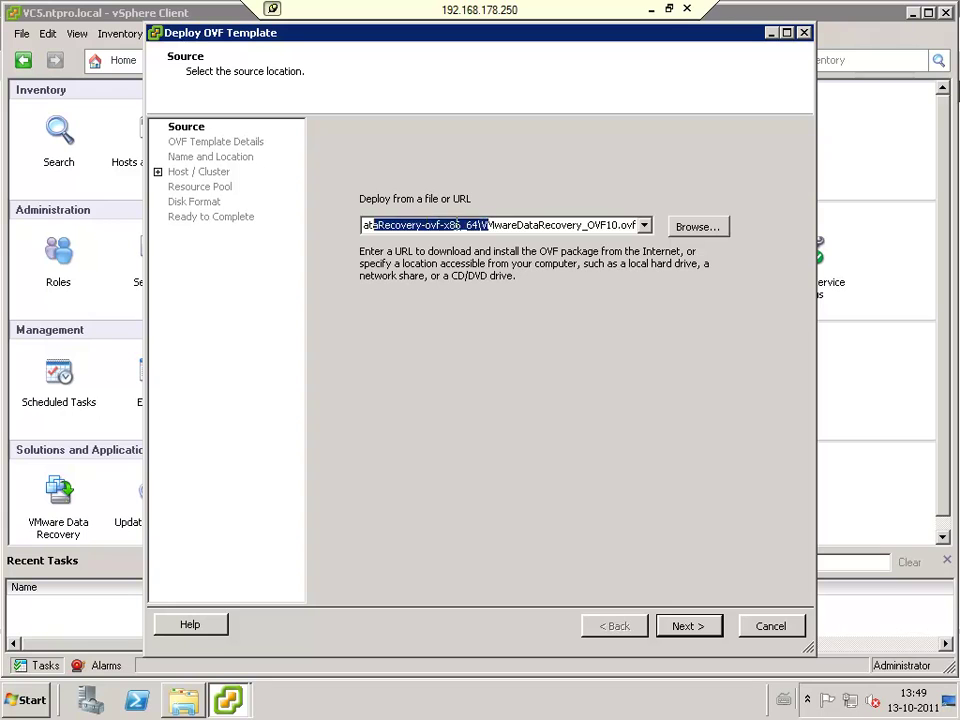
left_click(687, 624)
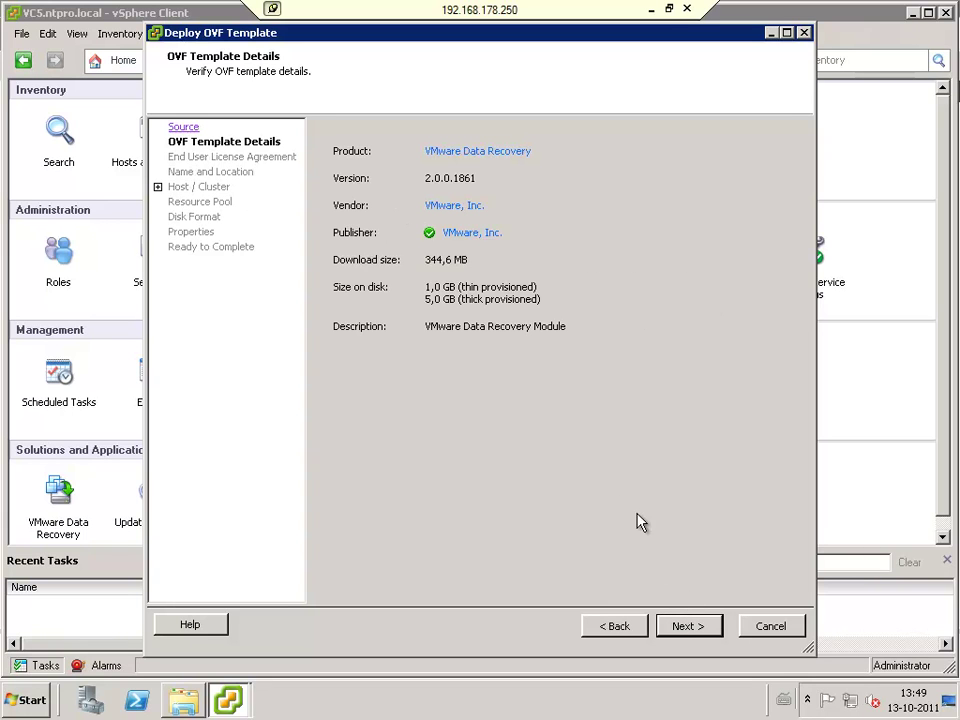
left_click(691, 626)
left_click(379, 594)
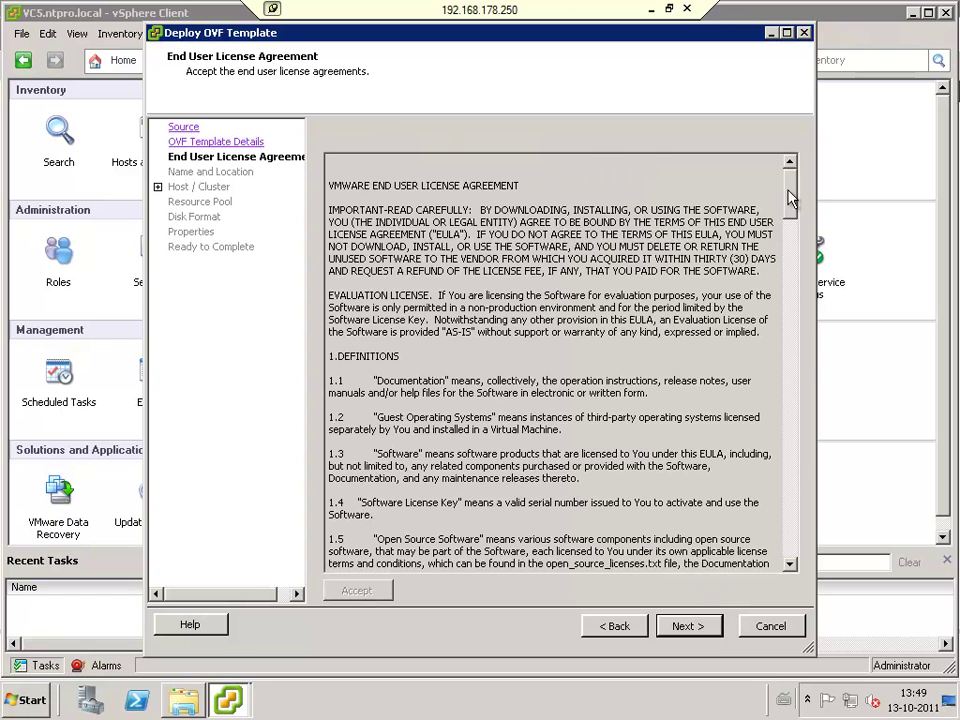
left_click(791, 545)
left_click(791, 545)
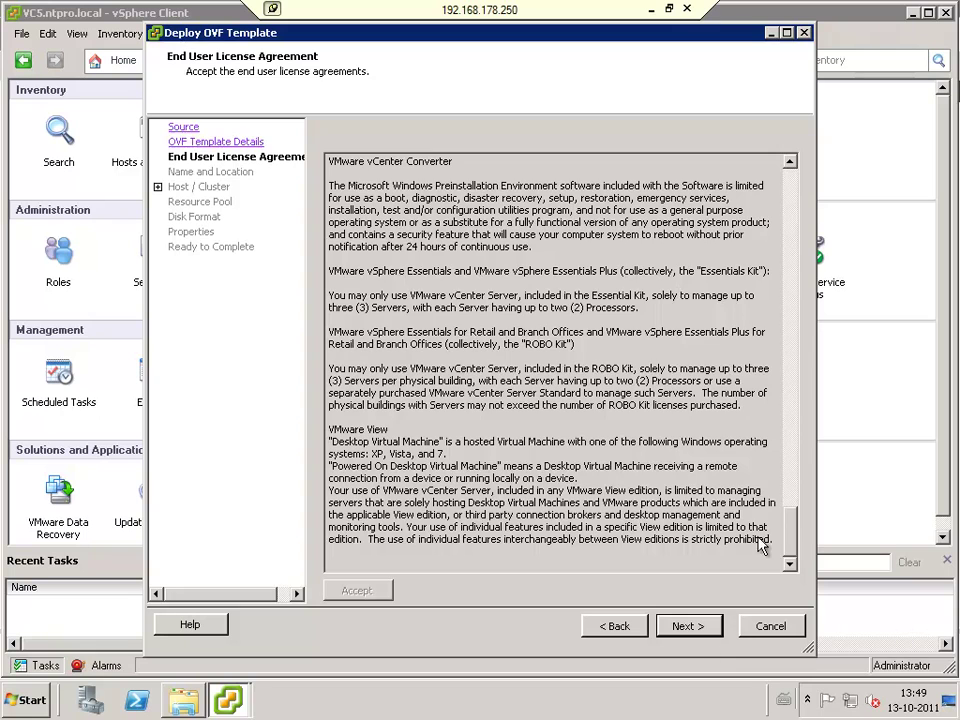
left_click(690, 626)
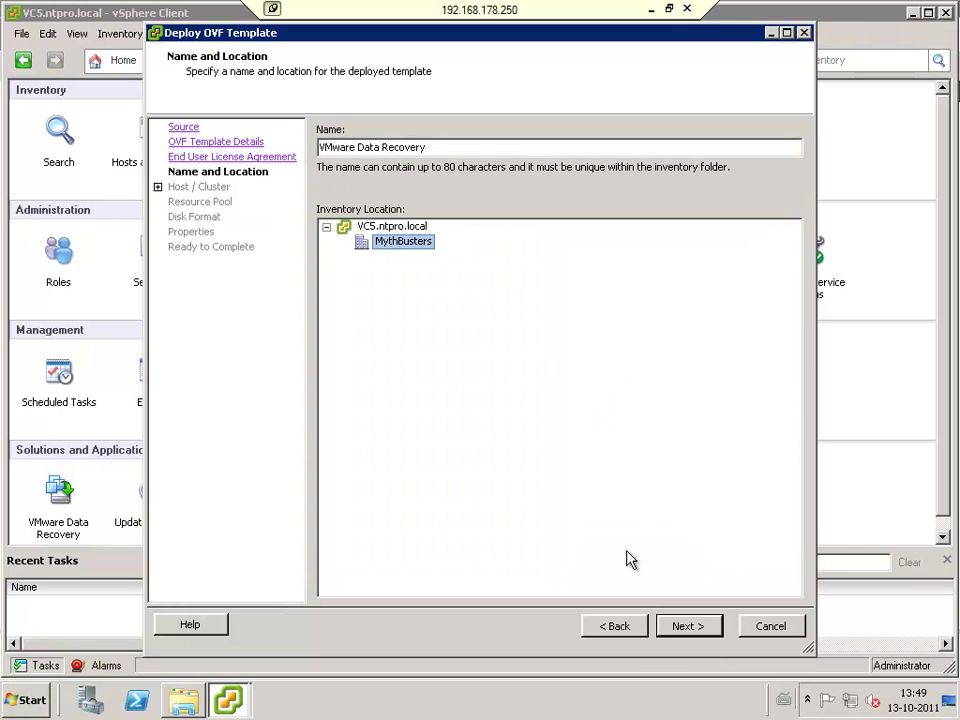
Step: Name the appliance 'VMware Data Recovery -2' and deploy it to host esx4-l.ntpro.local
left_click(435, 146)
type("-2")
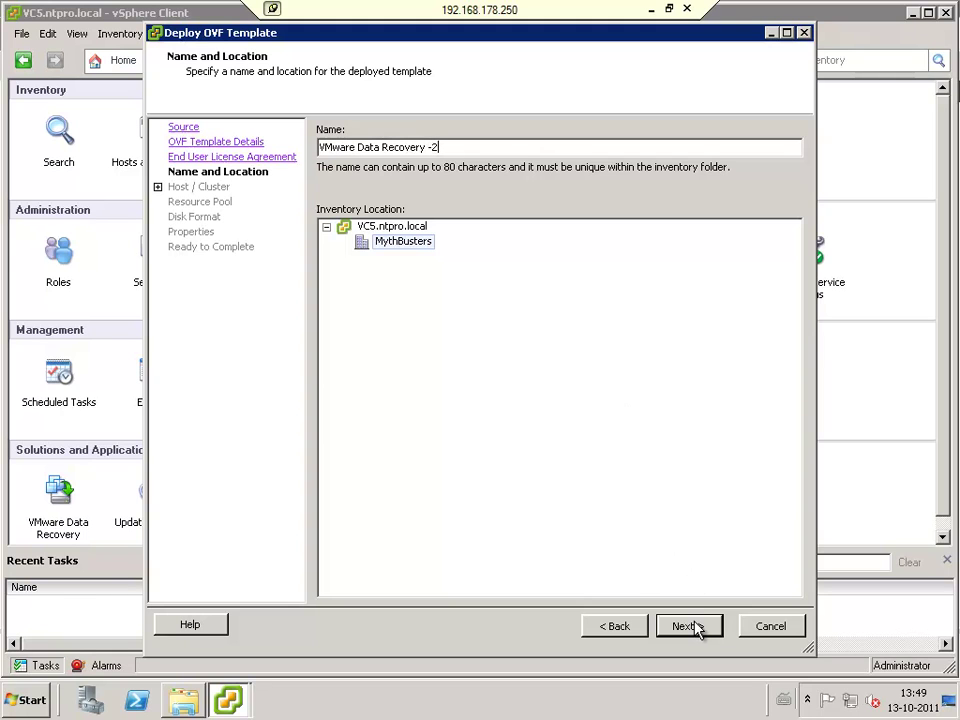
left_click(690, 627)
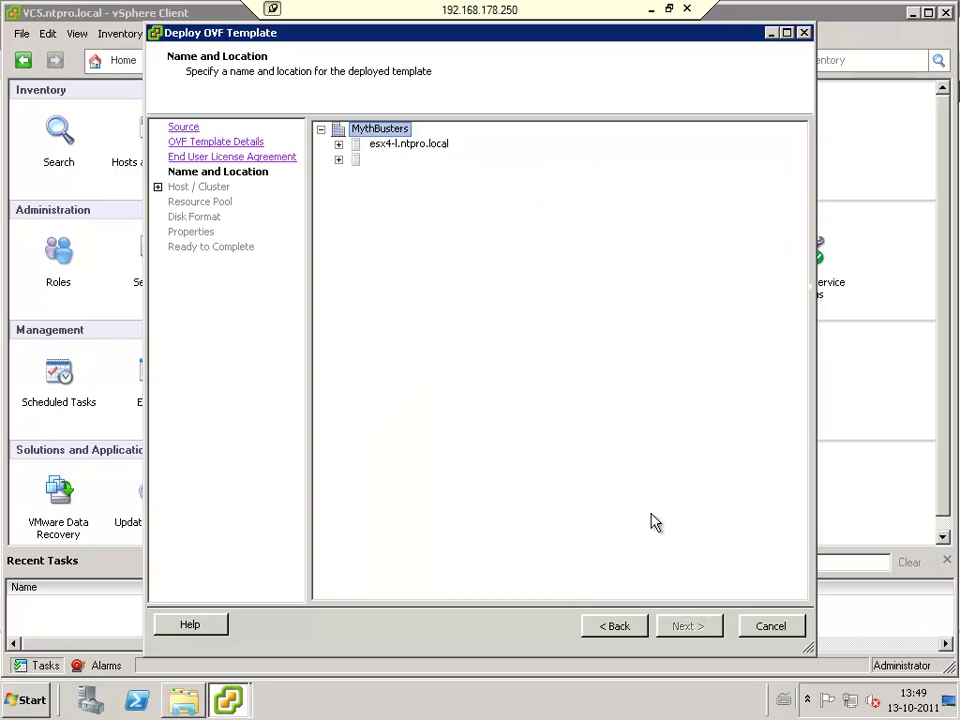
left_click(398, 145)
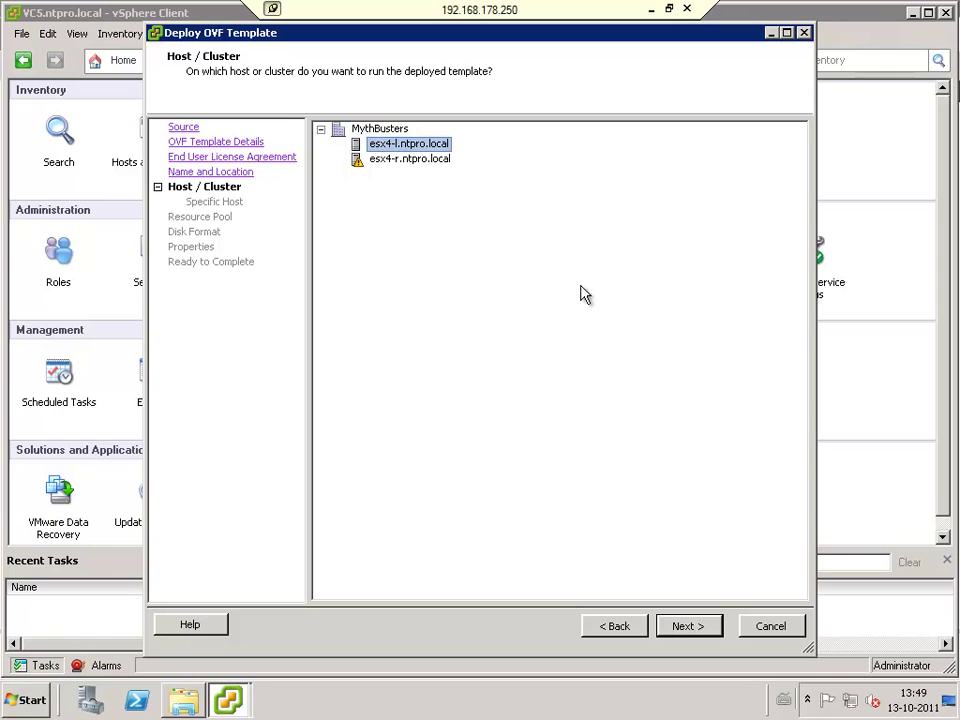
left_click(697, 630)
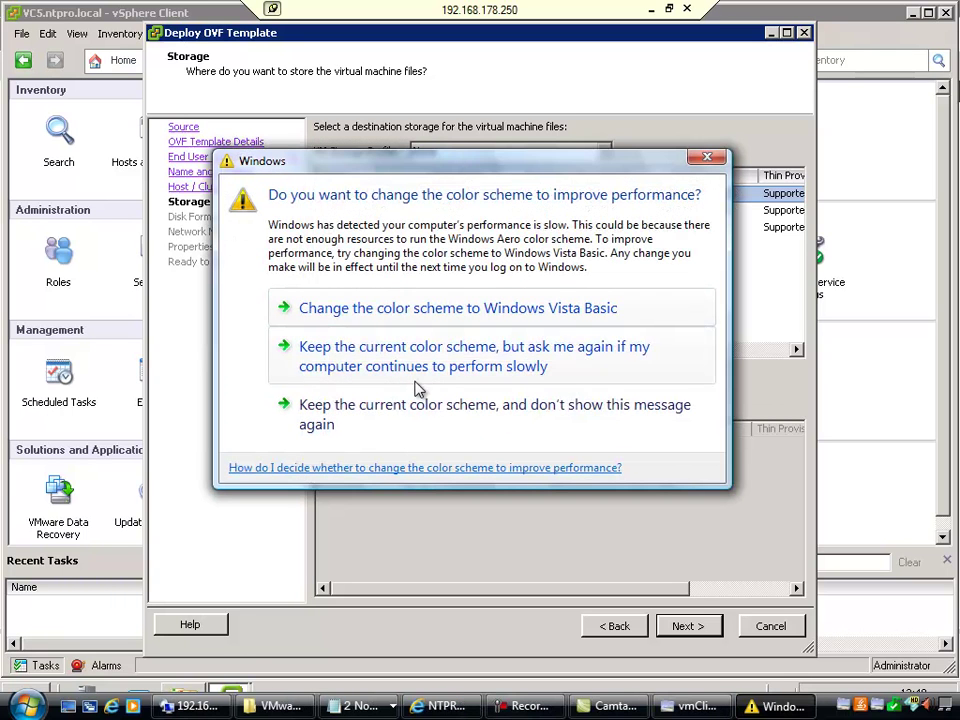
Step: Use datastore Local-L-1 with Thin Provision and set the timezone to Europe/Amsterdam
left_click(414, 407)
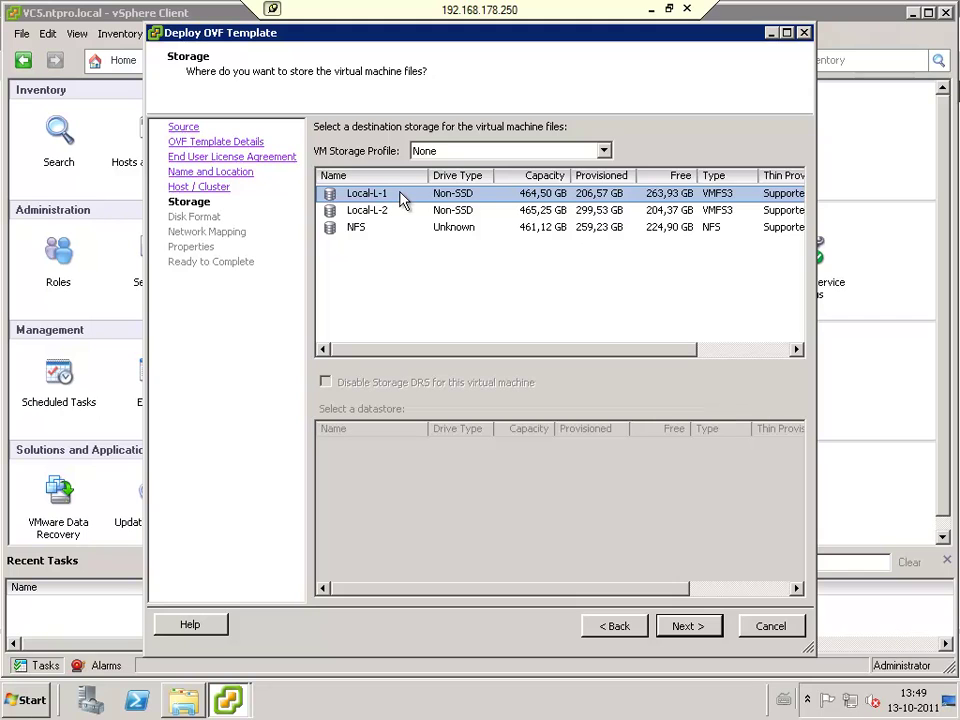
left_click(686, 626)
left_click(403, 269)
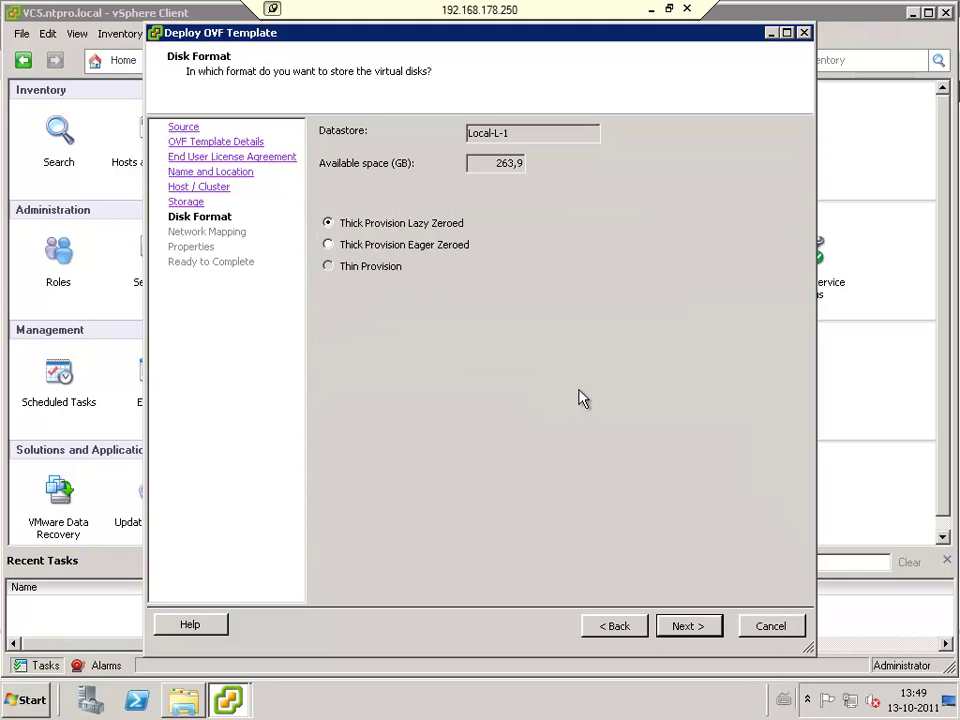
left_click(708, 625)
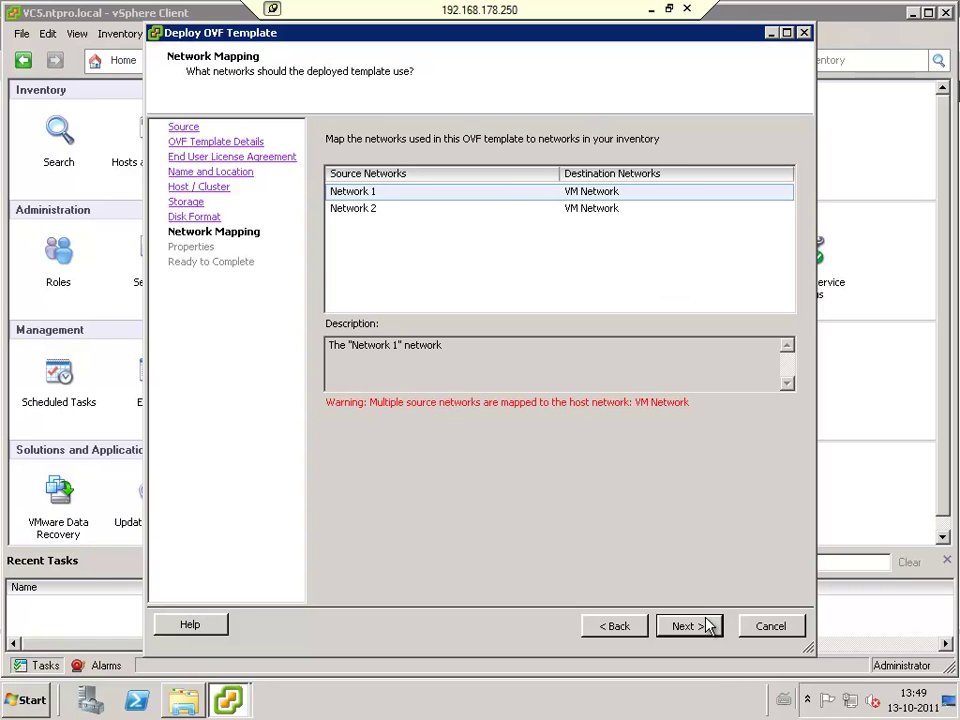
left_click(694, 628)
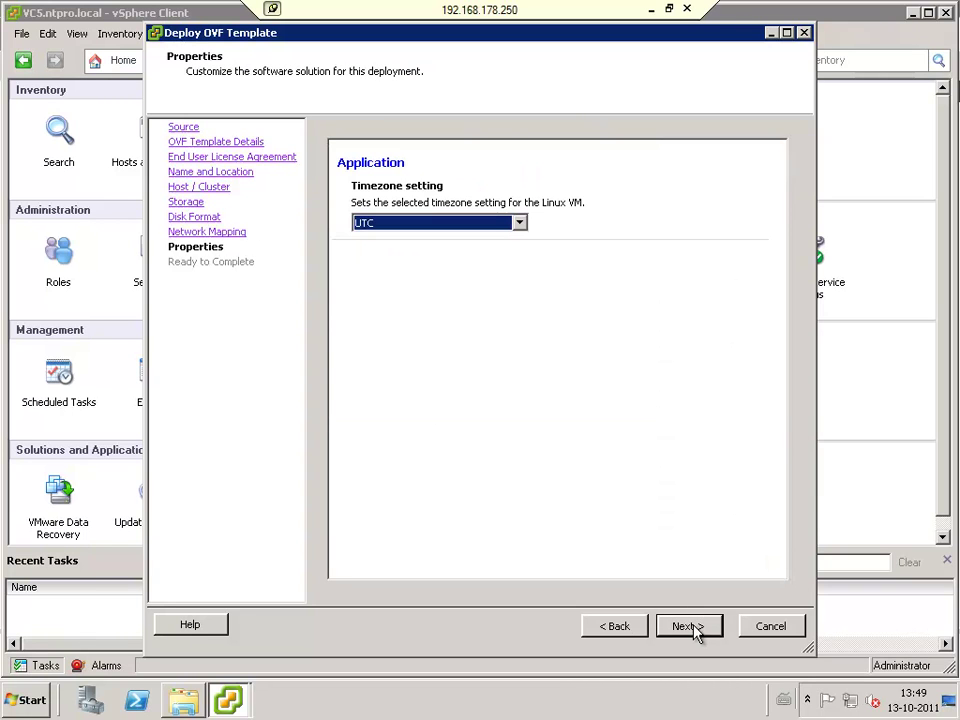
left_click(492, 223)
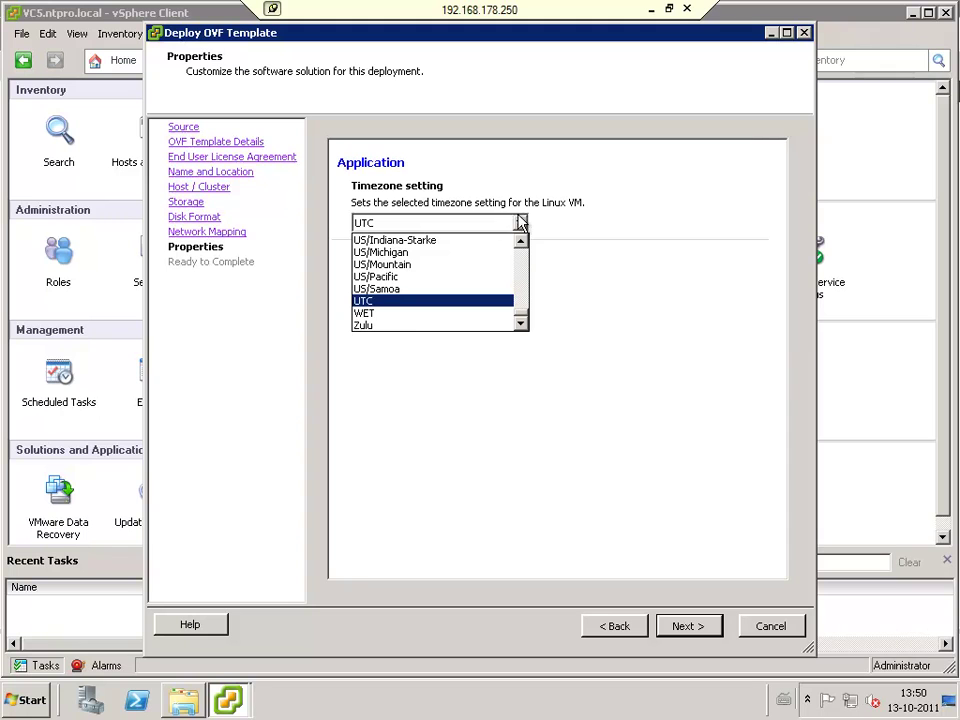
left_click_drag(527, 316, 526, 299)
left_click(450, 278)
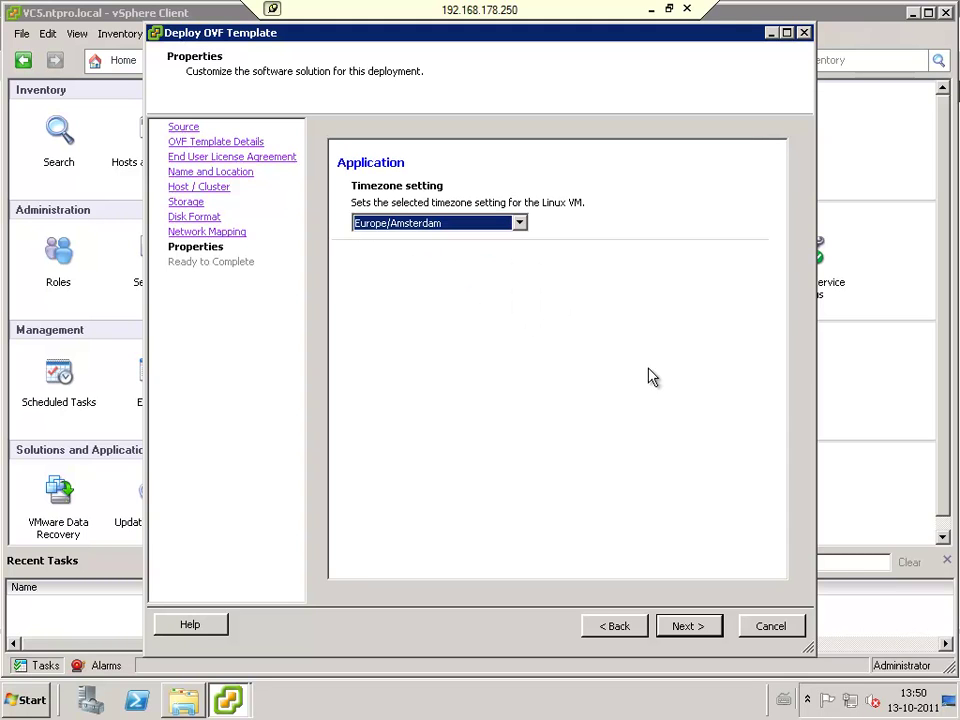
left_click(689, 626)
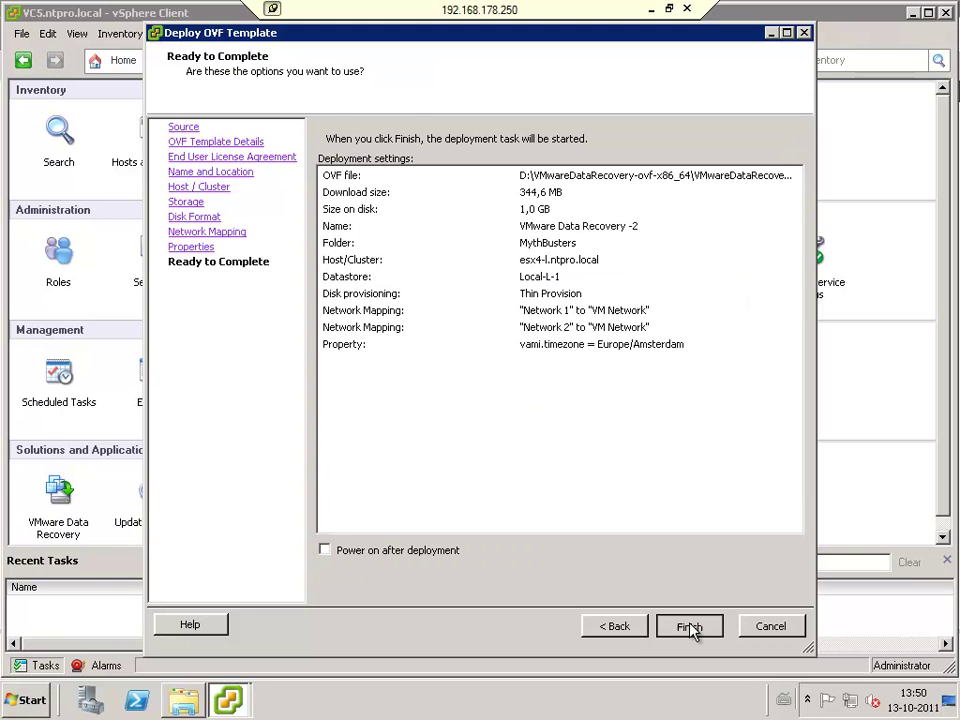
Step: Finish the VMware Data Recovery -2 deployment and bring the DVD's OVF folder listing forward
left_click(689, 626)
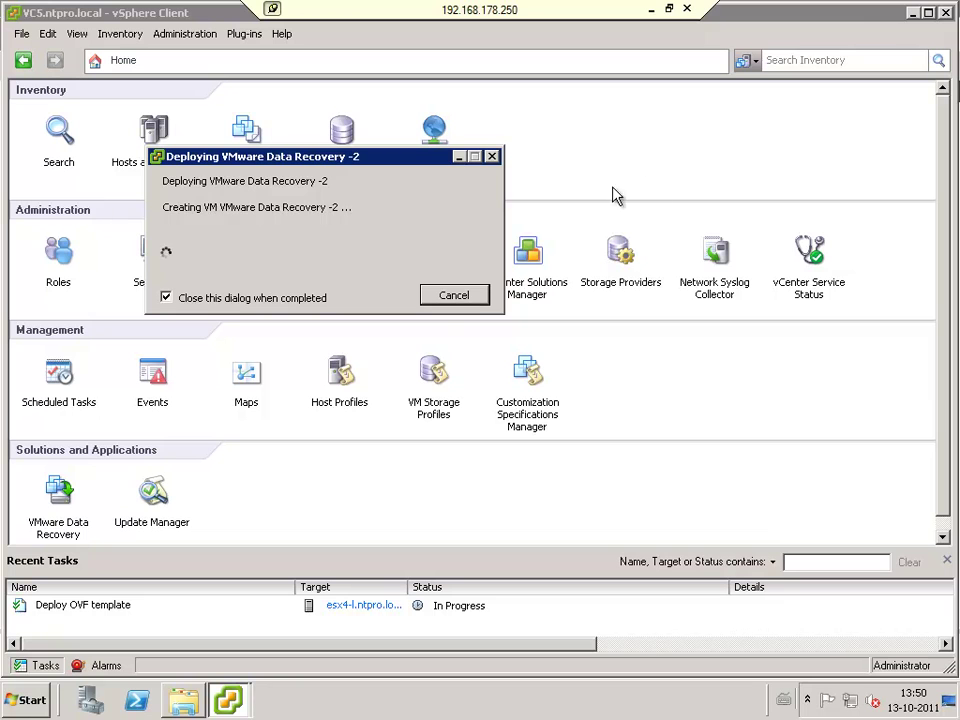
left_click(306, 443)
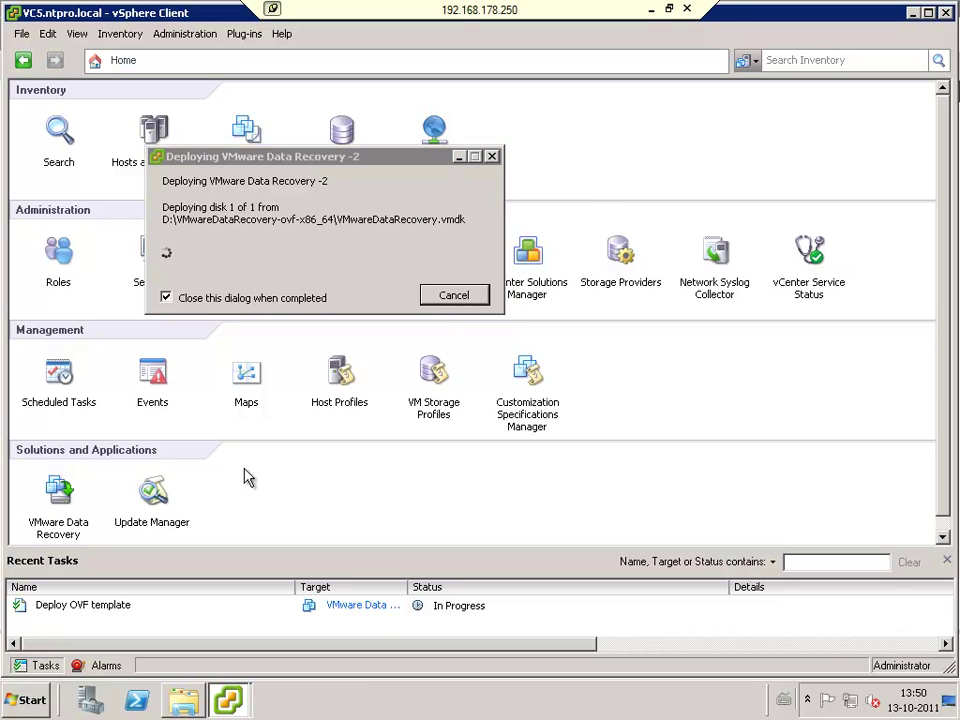
left_click(200, 702)
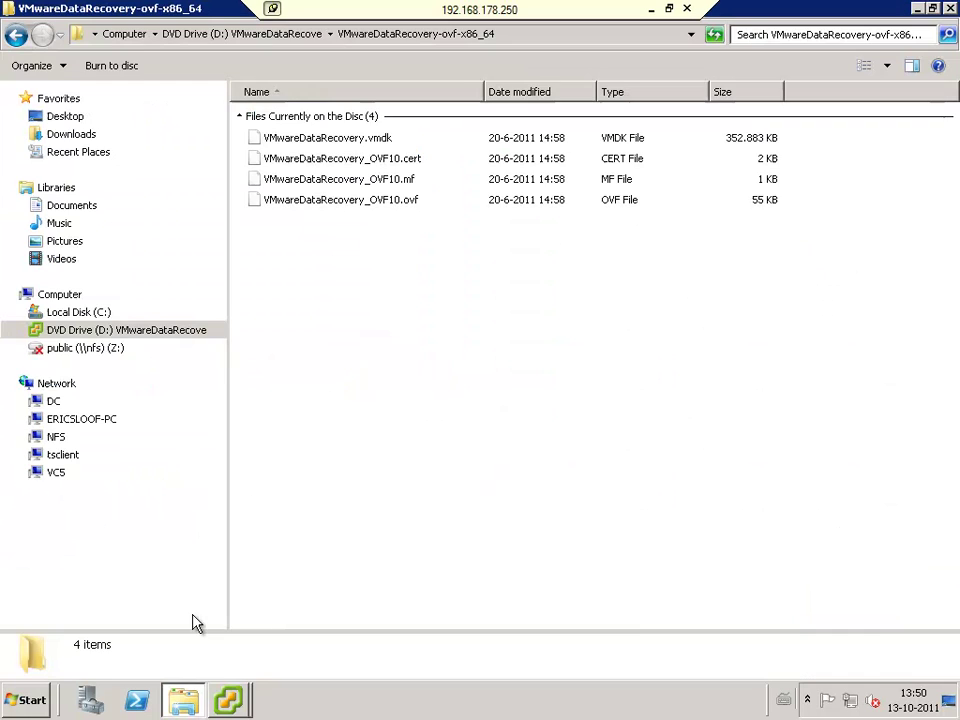
Step: Return to the DVD root, select VMwareDataRecoveryPlugin, and switch back to VC5.ntpro.local vSphere Client
left_click(15, 36)
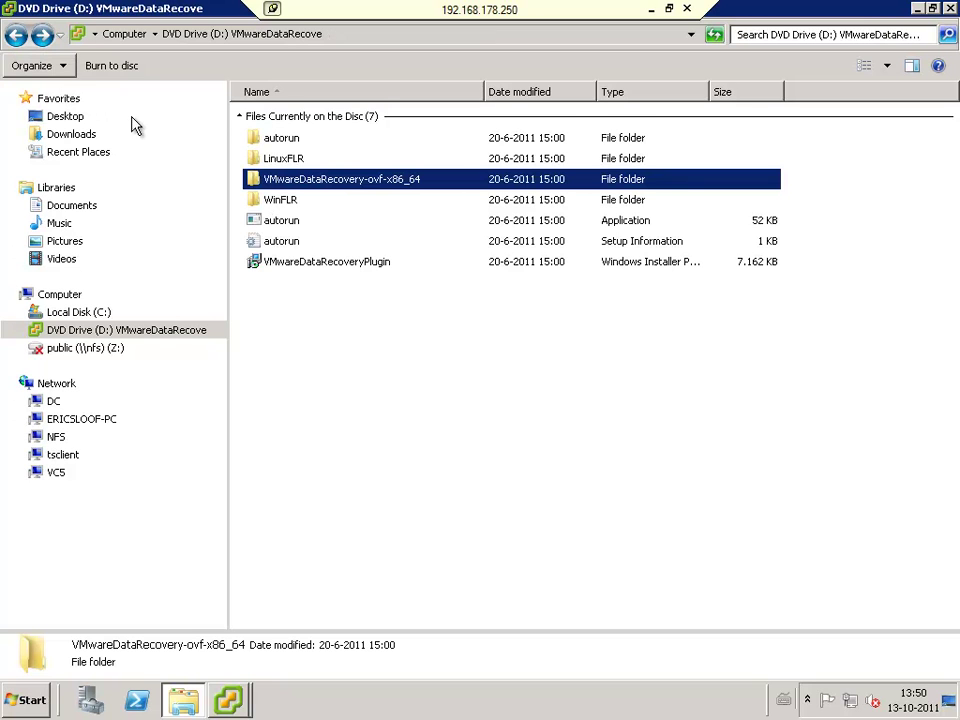
left_click(354, 264)
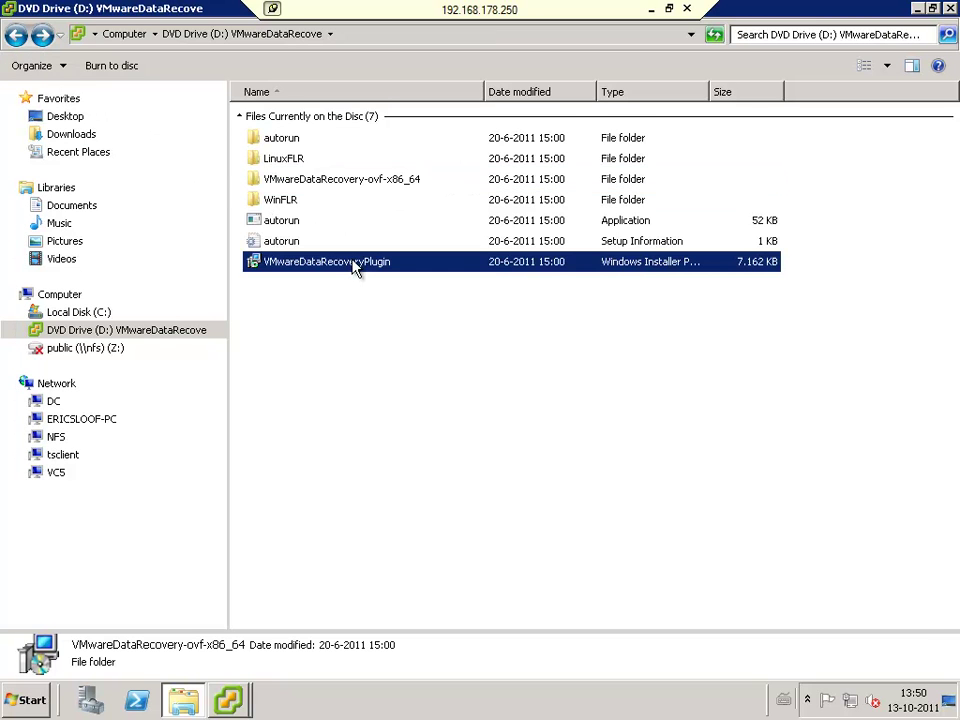
left_click(228, 702)
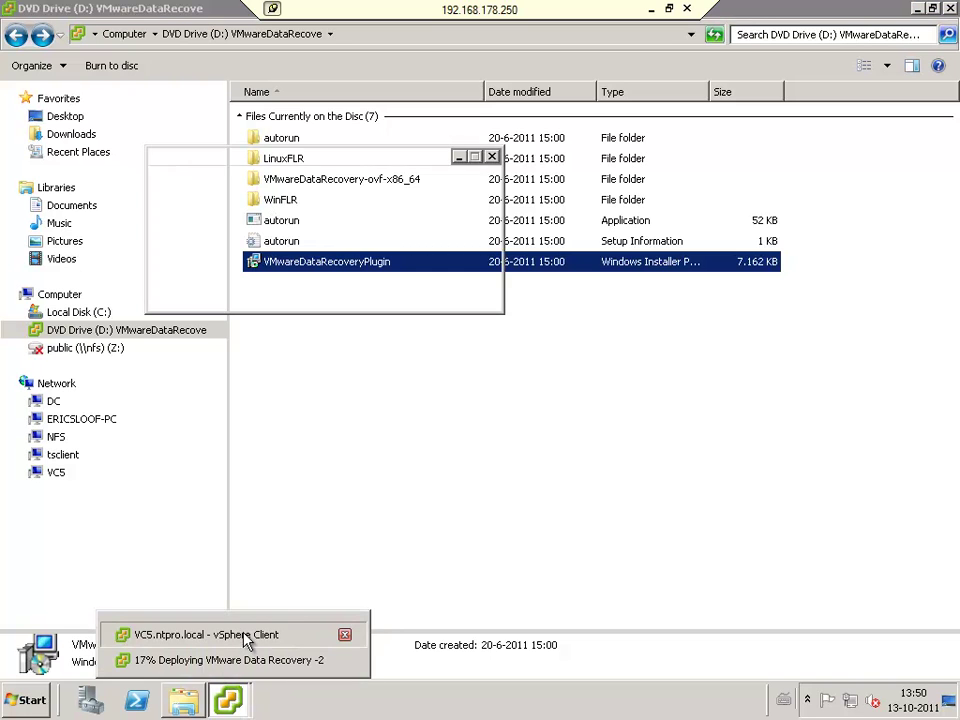
left_click(245, 637)
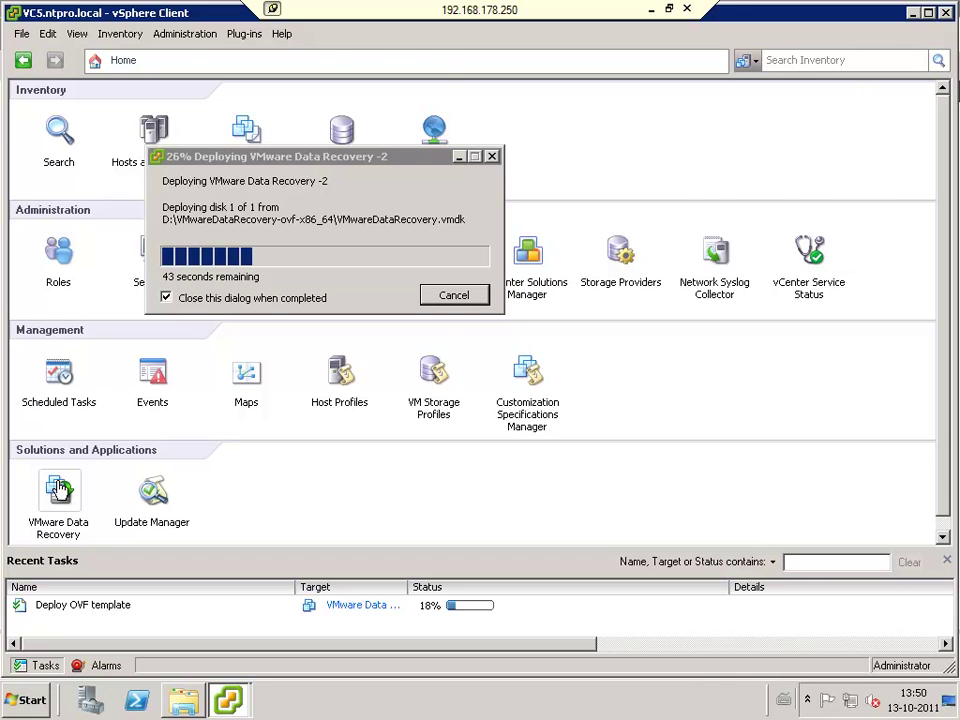
Step: Open the VMware Data Recovery plugin and expand the esx4-r and esx4-l host VM lists
left_click(60, 490)
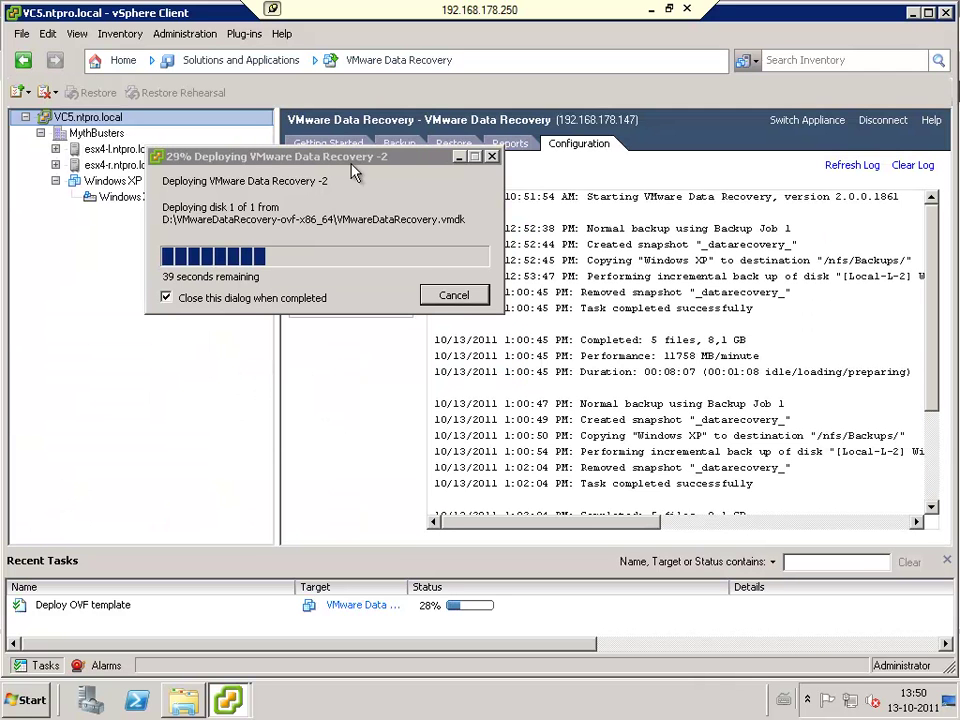
left_click(457, 158)
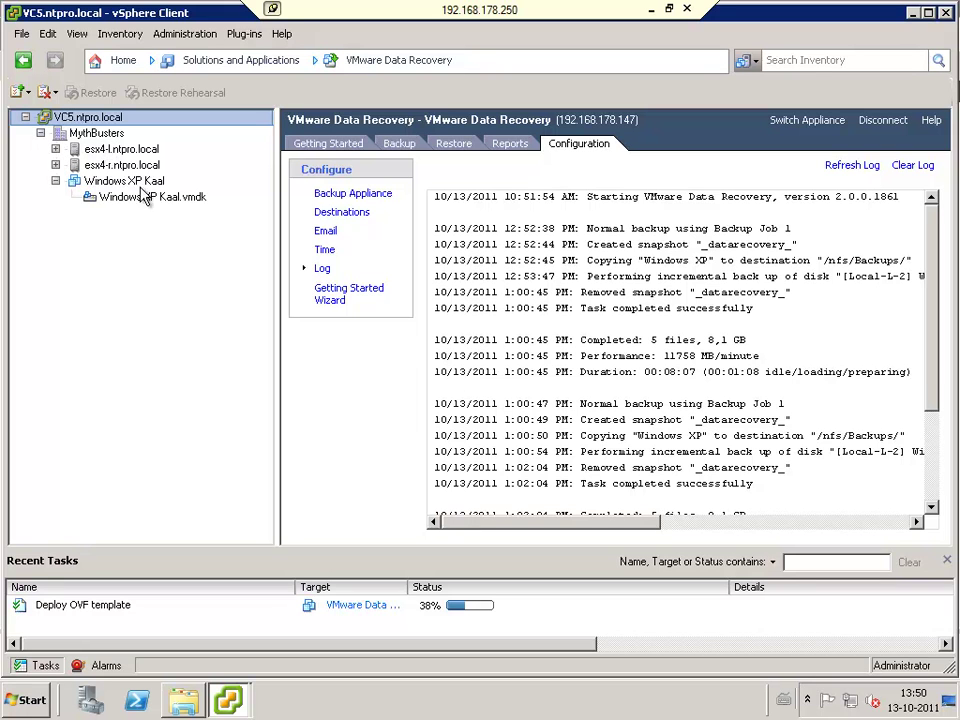
left_click(55, 165)
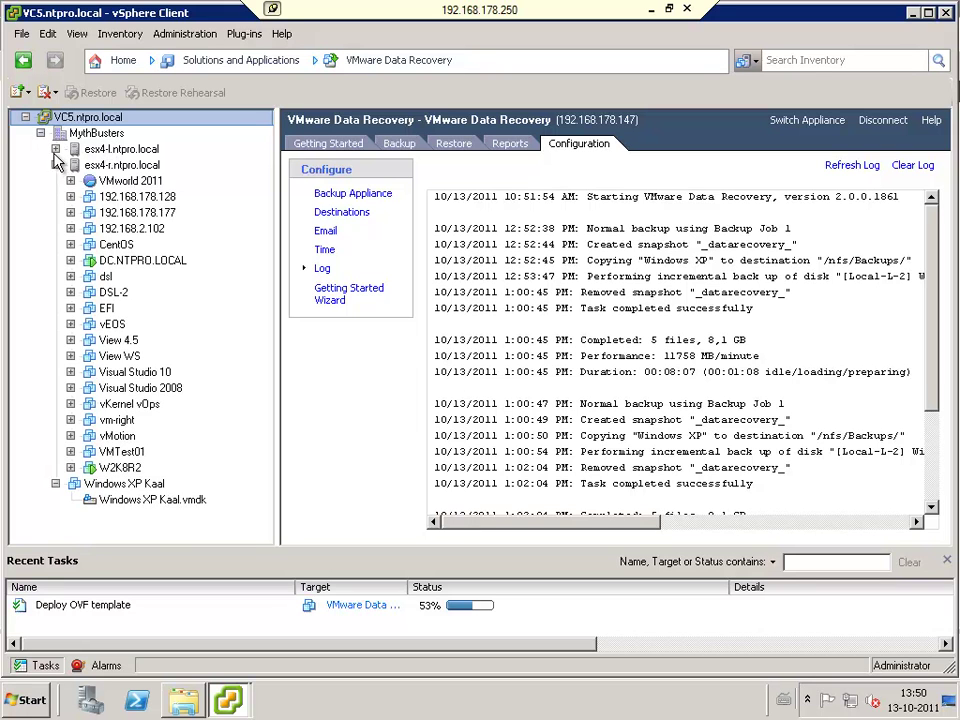
left_click(55, 149)
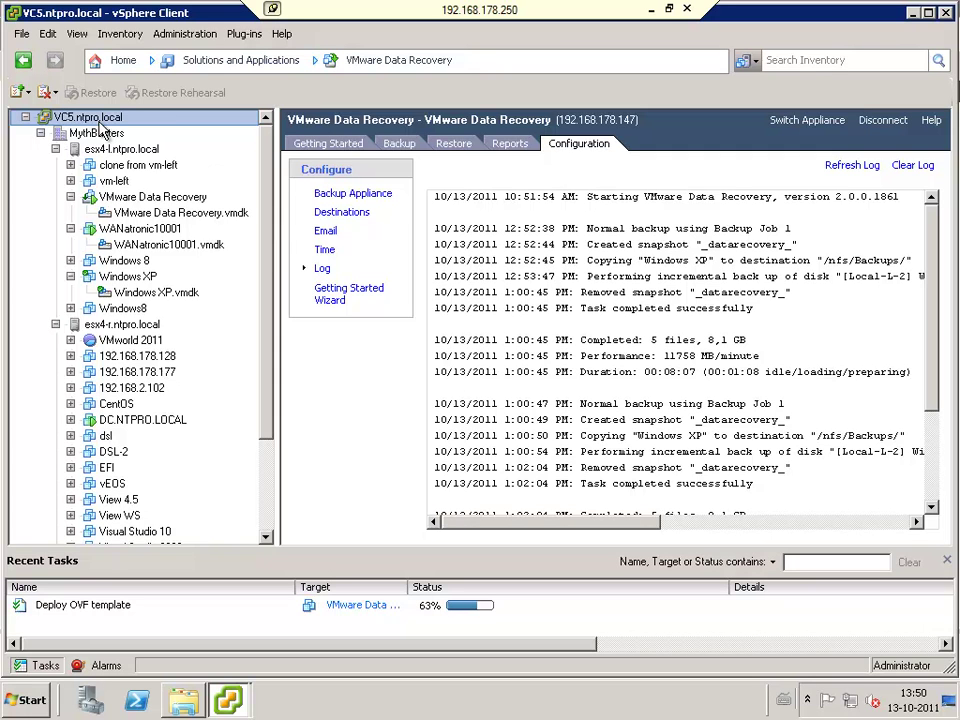
Step: View the Getting Started and Configuration pages, then launch the Getting Started Wizard
left_click(345, 148)
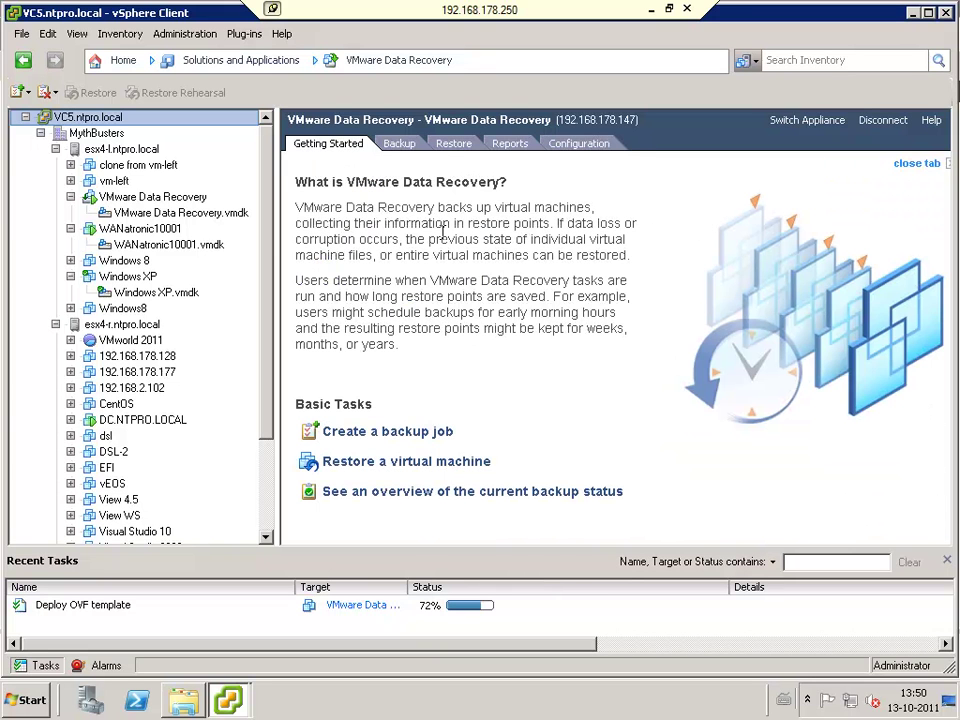
left_click(588, 146)
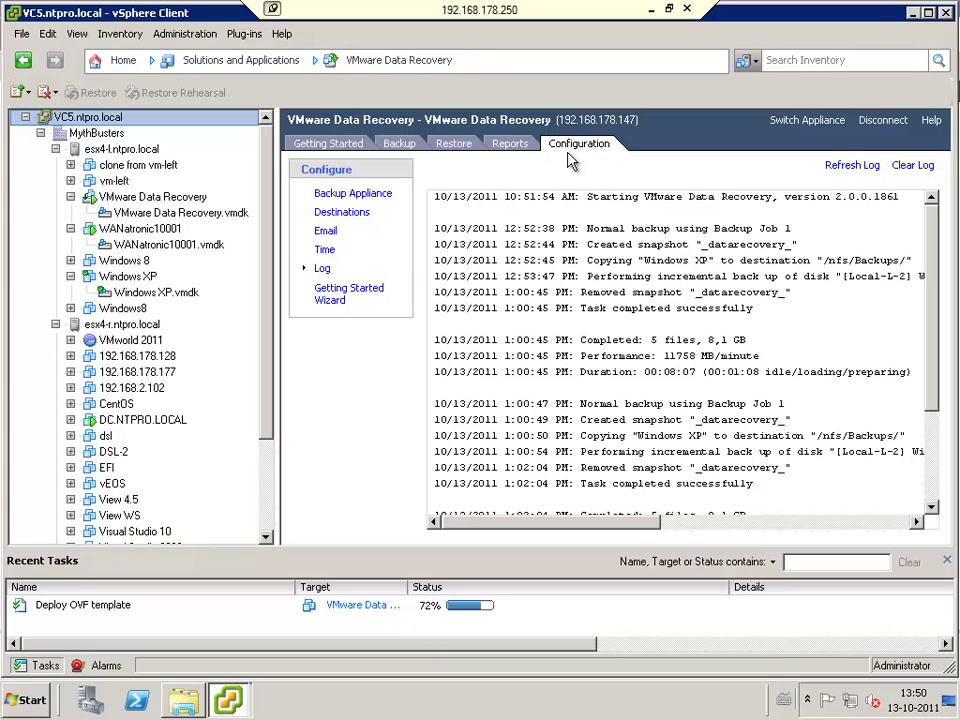
left_click(366, 293)
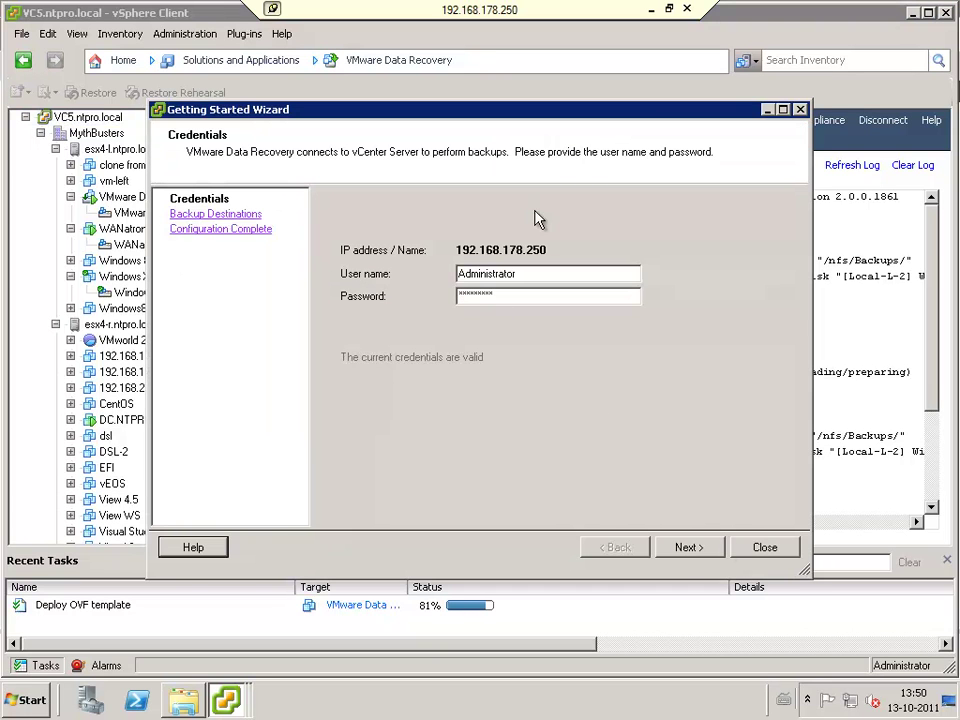
Step: Review the /nfs/Backups/ destination and the 192.168.178.250 configuration summary, then close the wizard
left_click(244, 215)
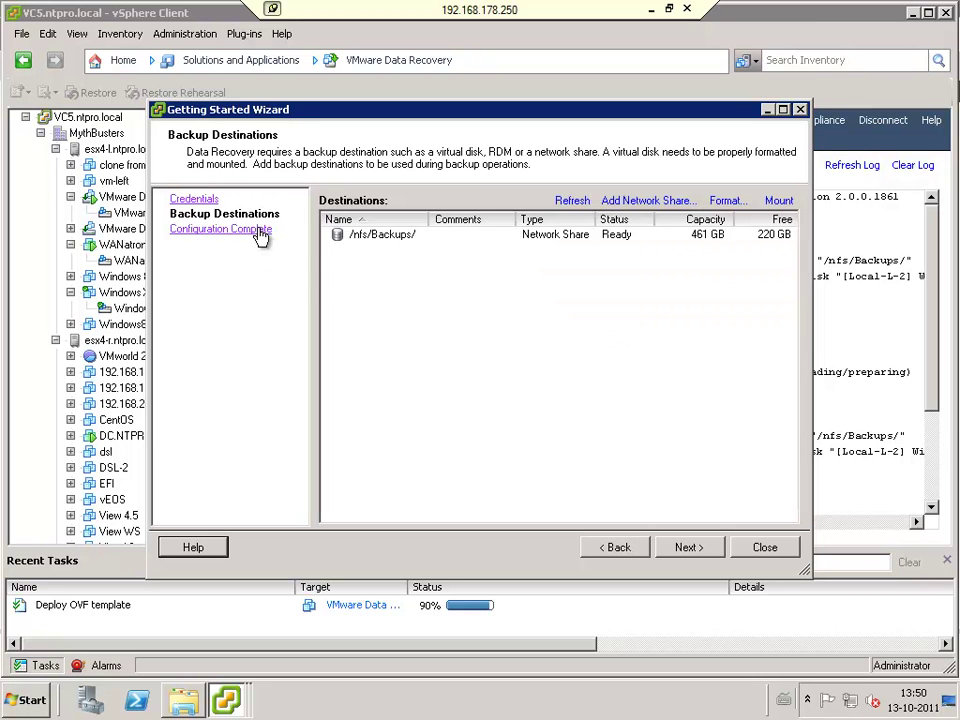
left_click(262, 231)
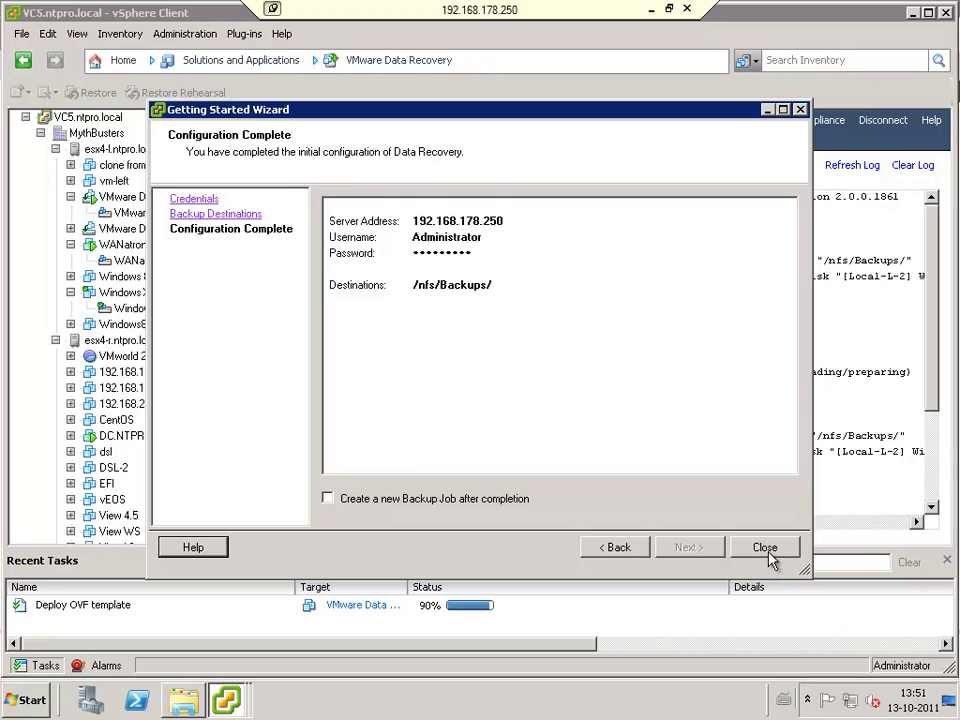
left_click(766, 553)
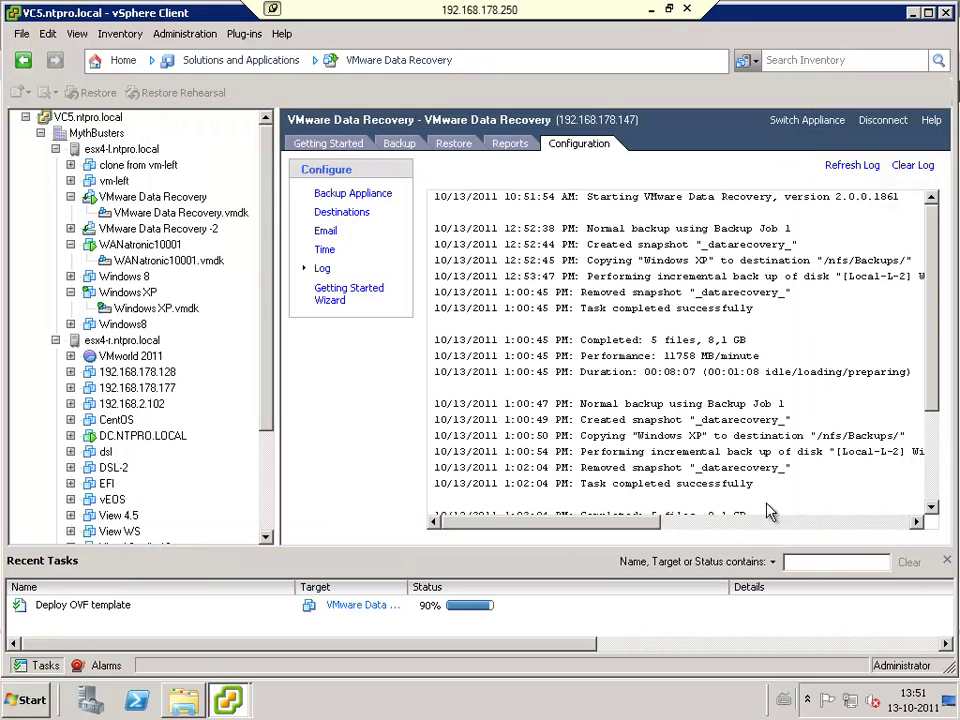
Step: Look through the appliance's e-mail report, time settings and backup log pages
left_click(327, 233)
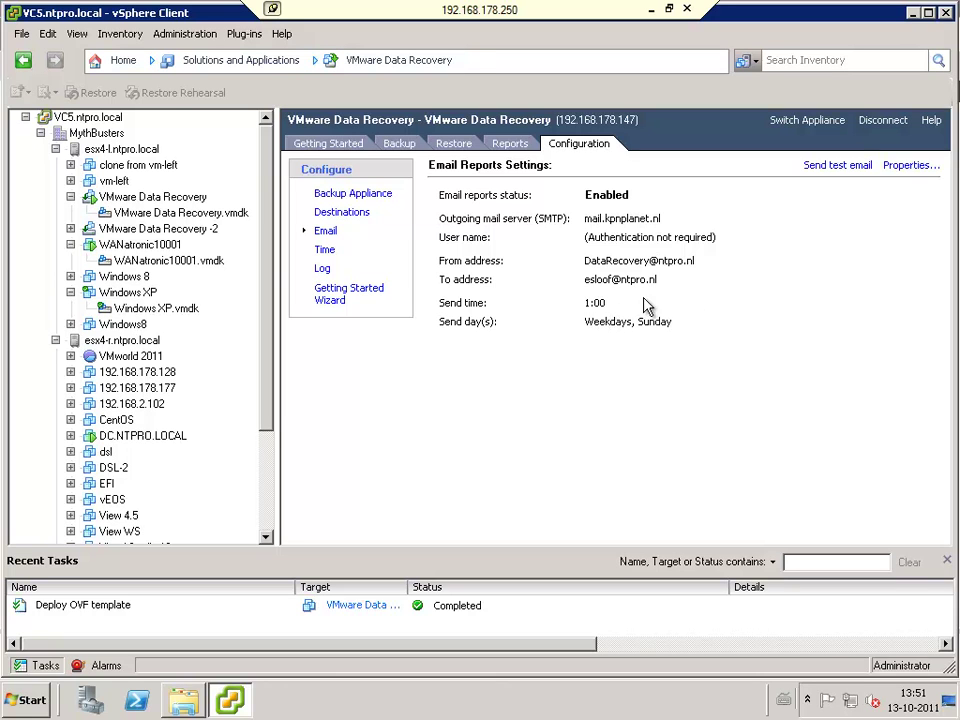
left_click(325, 251)
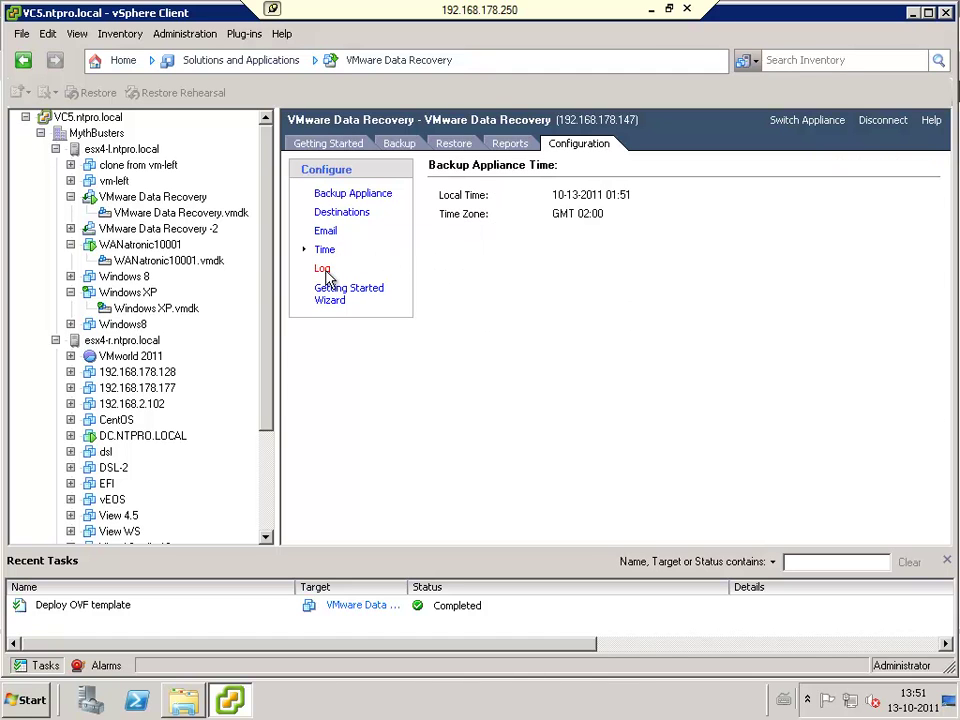
left_click(322, 268)
left_click_drag(932, 239, 949, 212)
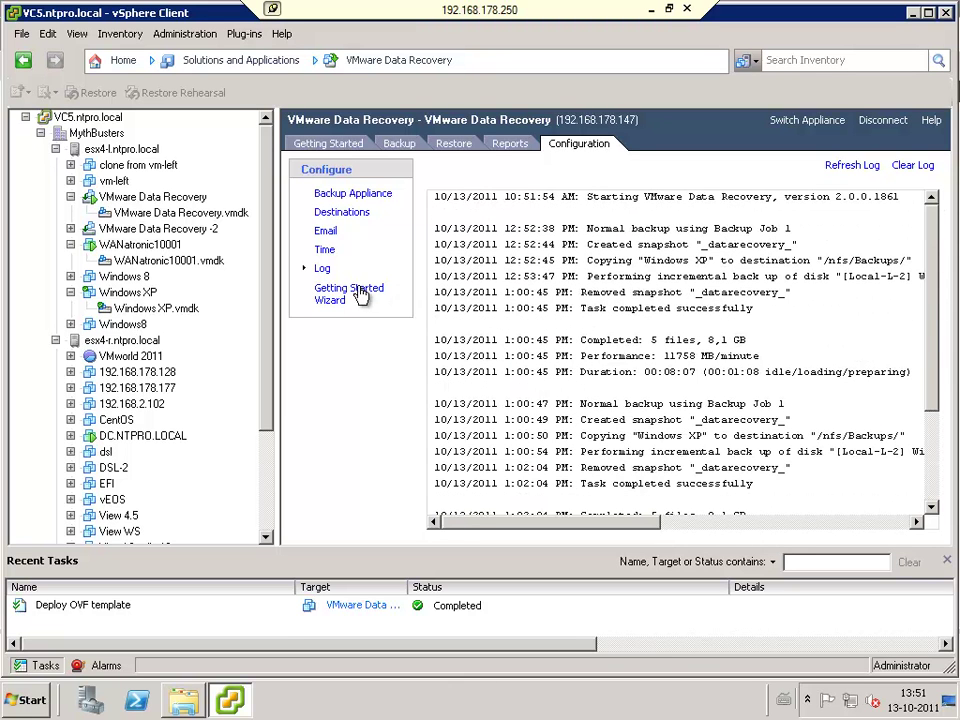
Step: Check the Backup Appliance details and Data Recovery reports, then return to the backup jobs list
left_click(342, 198)
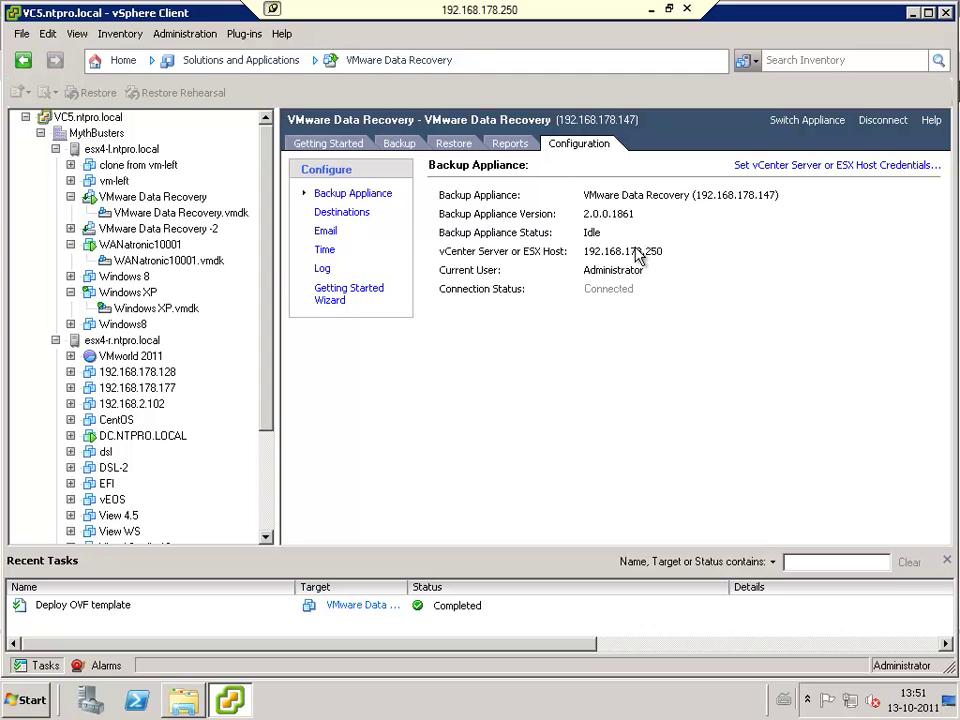
left_click(512, 146)
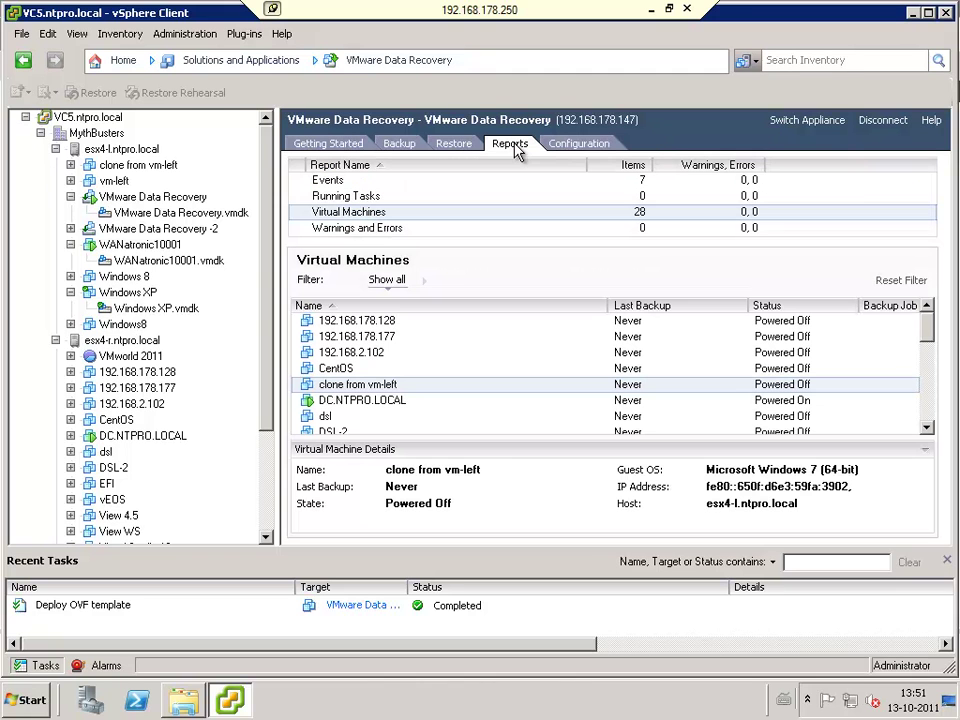
mouse_move(928, 326)
left_mouse_down()
mouse_move(930, 422)
mouse_move(930, 310)
left_mouse_up()
left_click(393, 145)
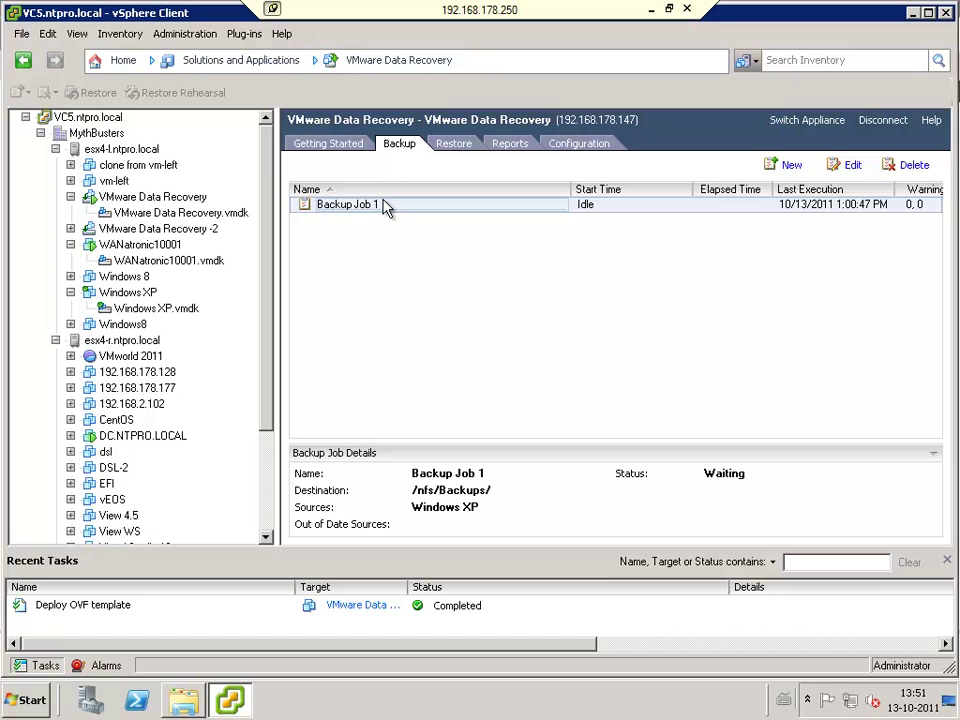
Step: Create Backup Job 2 including WANatronic10001 and advance to the /nfs/Backups/ destination step
left_click(790, 165)
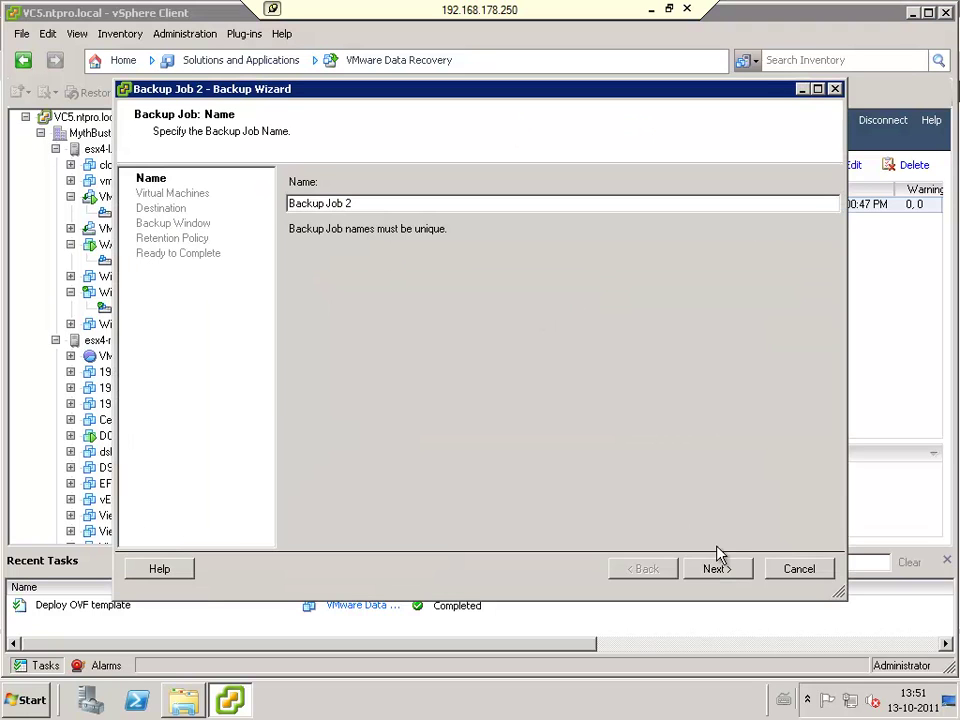
left_click(717, 569)
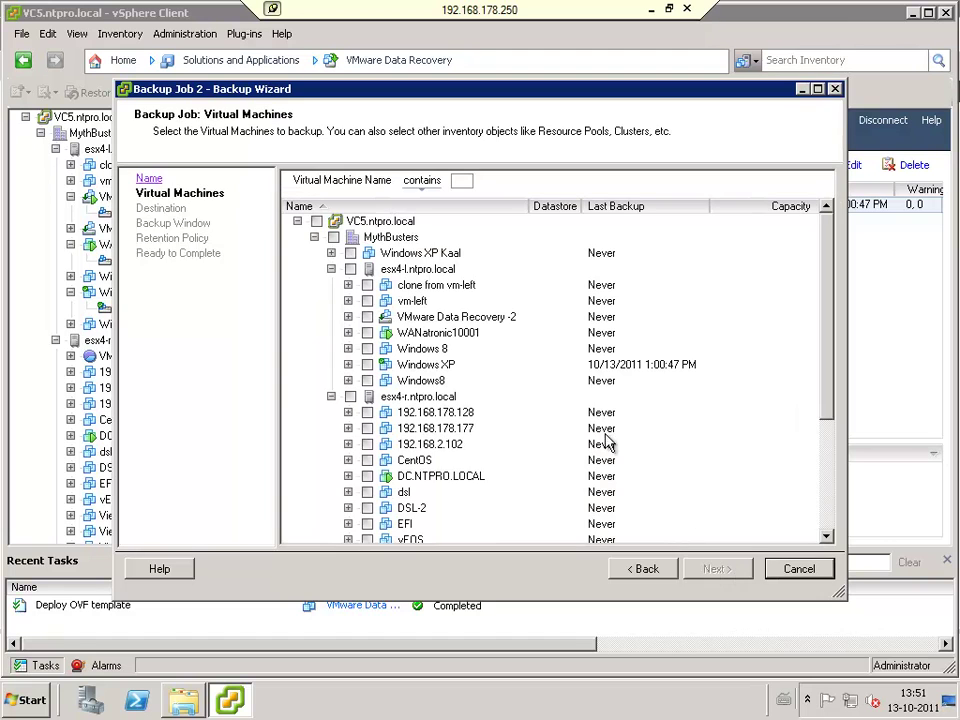
left_click(348, 332)
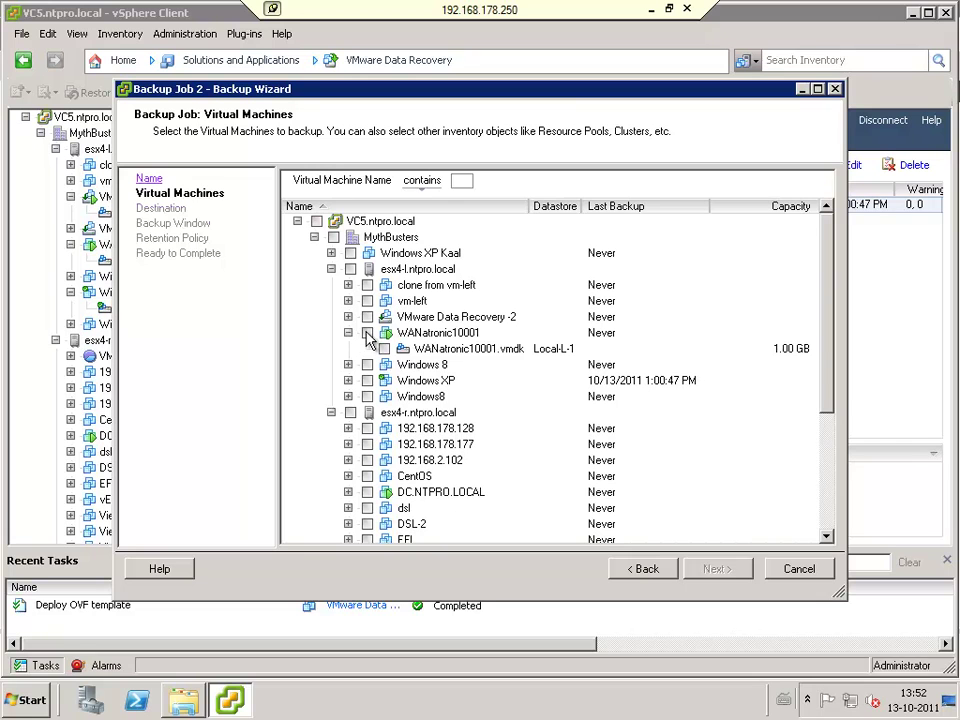
left_click(367, 332)
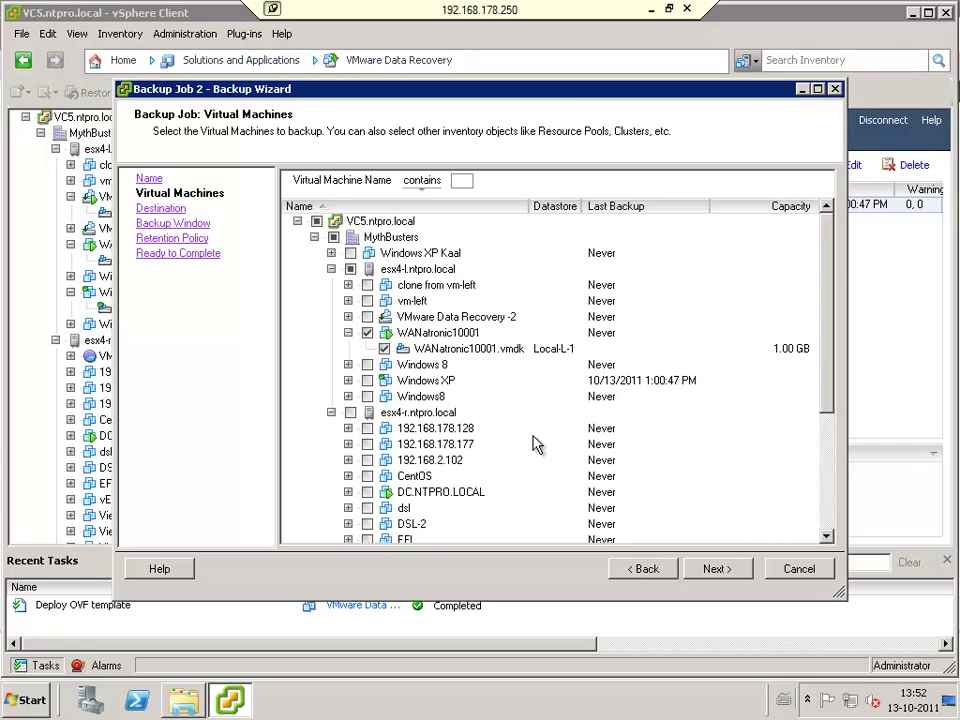
left_click(724, 576)
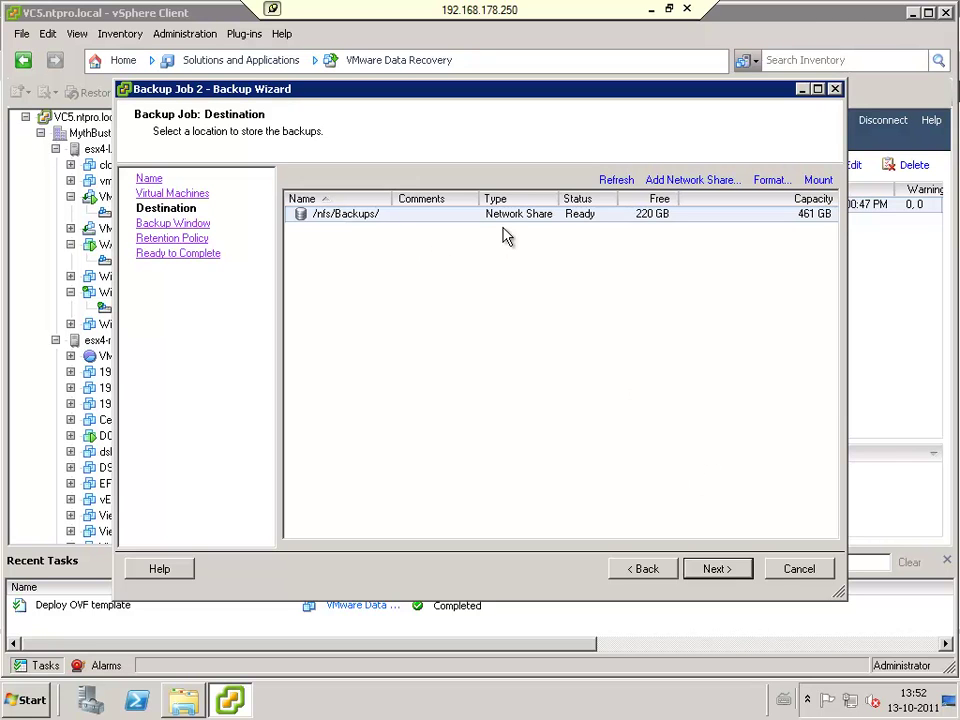
Step: Limit Backup Job 2's backup window to 14:00–15:00 daily, keeping it despite the short-window warning
left_click(735, 571)
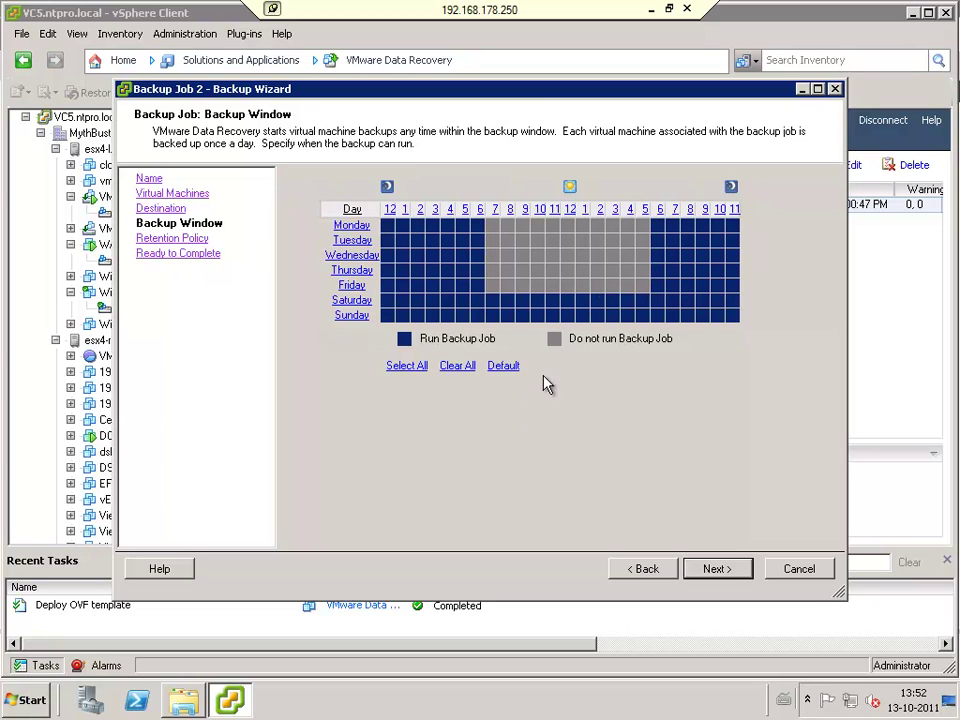
left_click(462, 367)
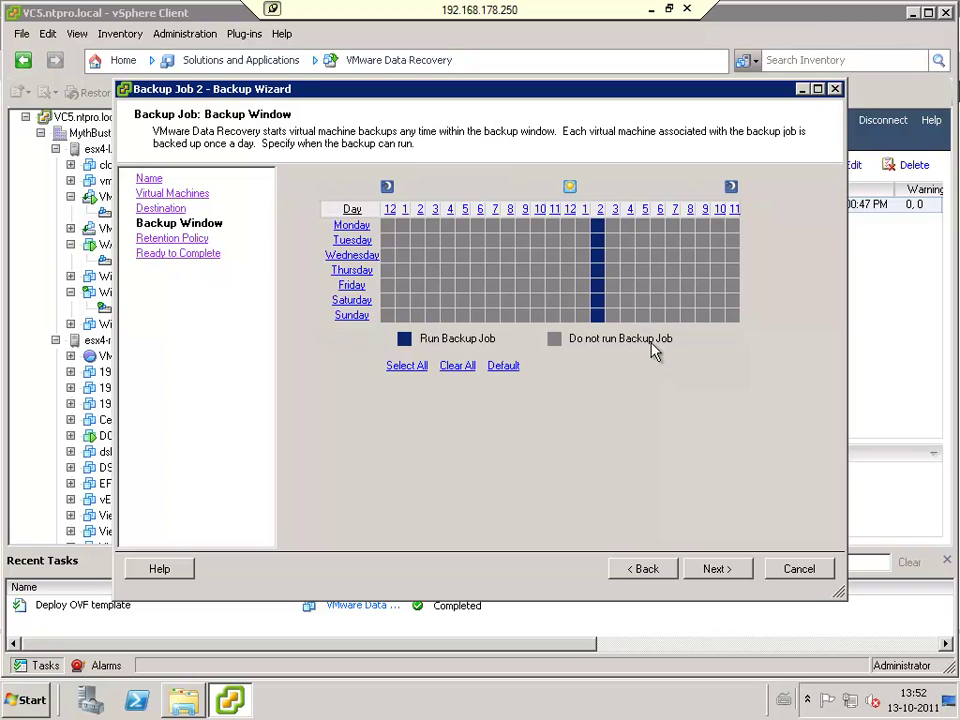
left_click(724, 569)
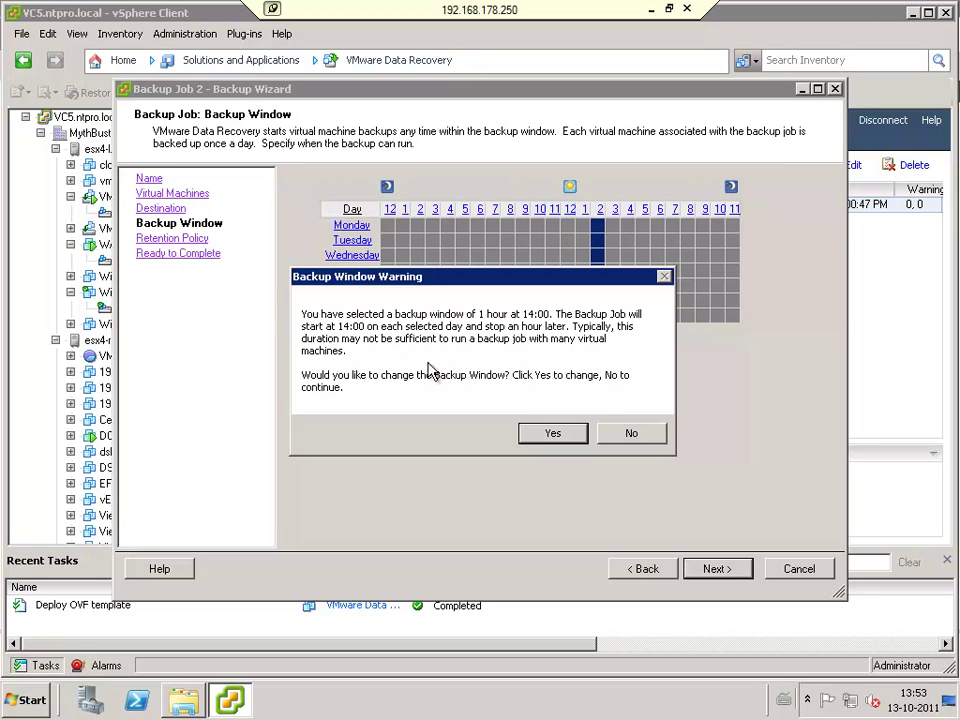
left_click(553, 433)
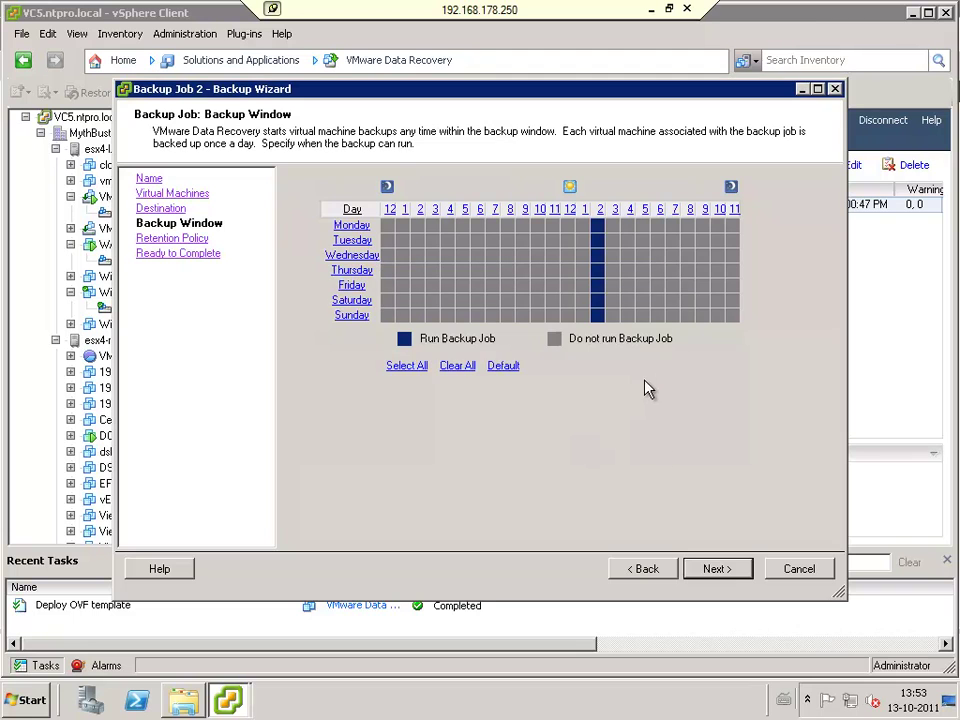
left_click(718, 570)
left_click(552, 431)
left_click(722, 571)
left_click(625, 374)
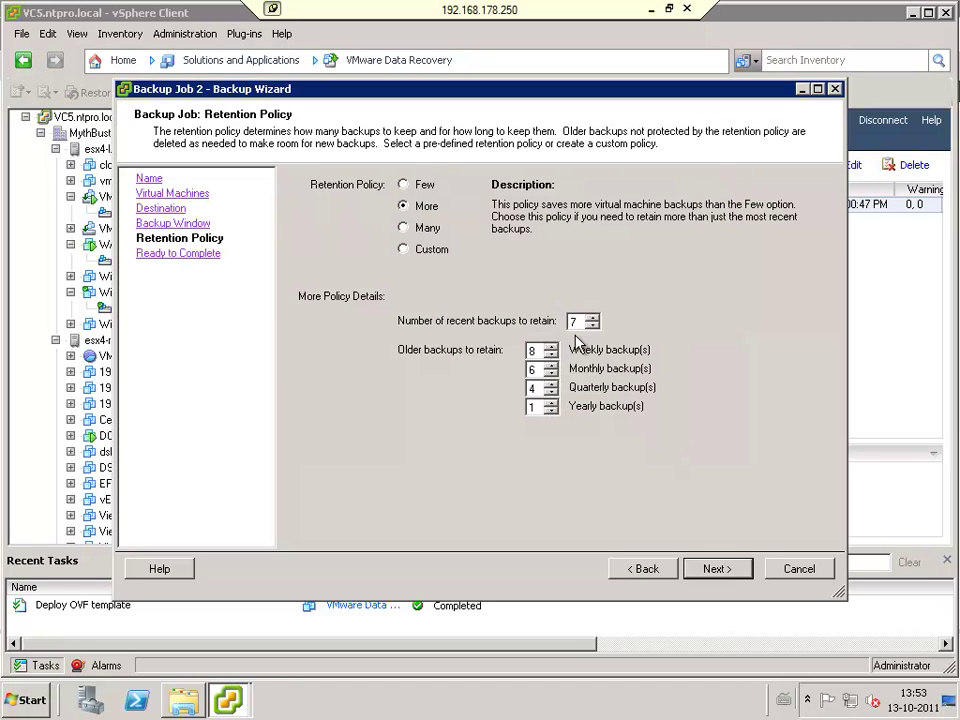
Step: Keep the More retention policy and finish creating Backup Job 2
left_click(716, 570)
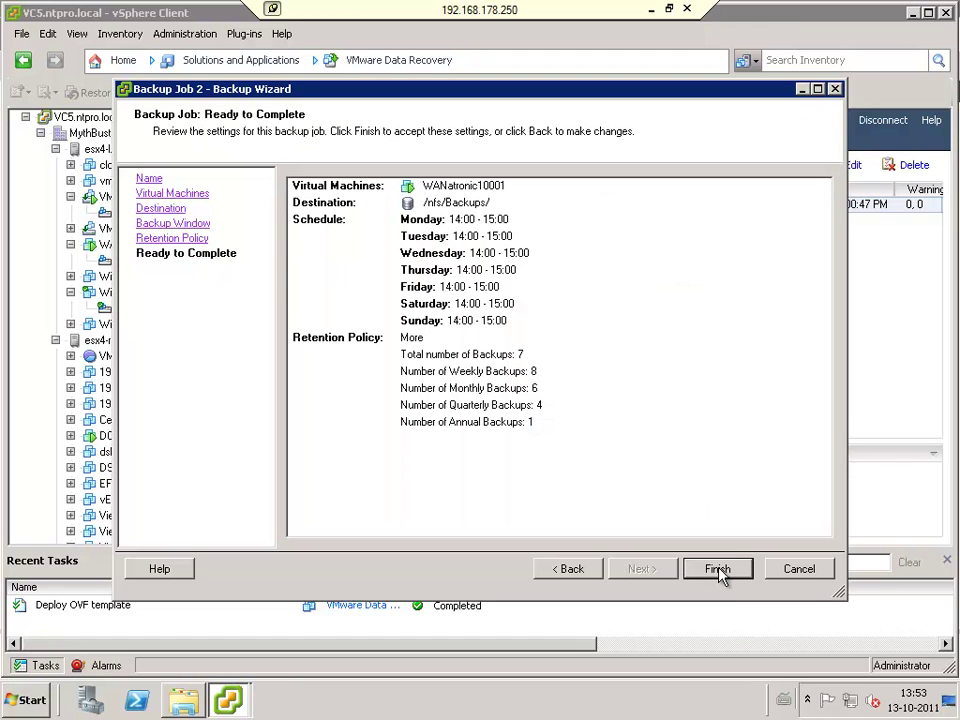
left_click(719, 572)
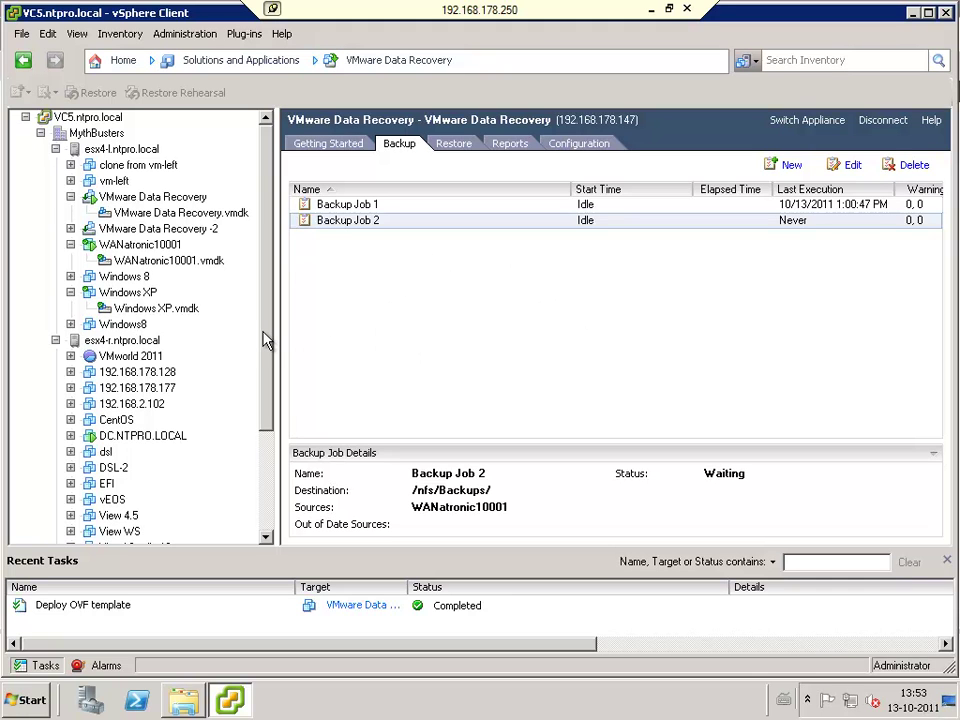
Step: In VMware Data Recovery, collapse esx4-r.ntpro.local and select the Windows XP Kaal.vmdk disk
left_click(122, 62)
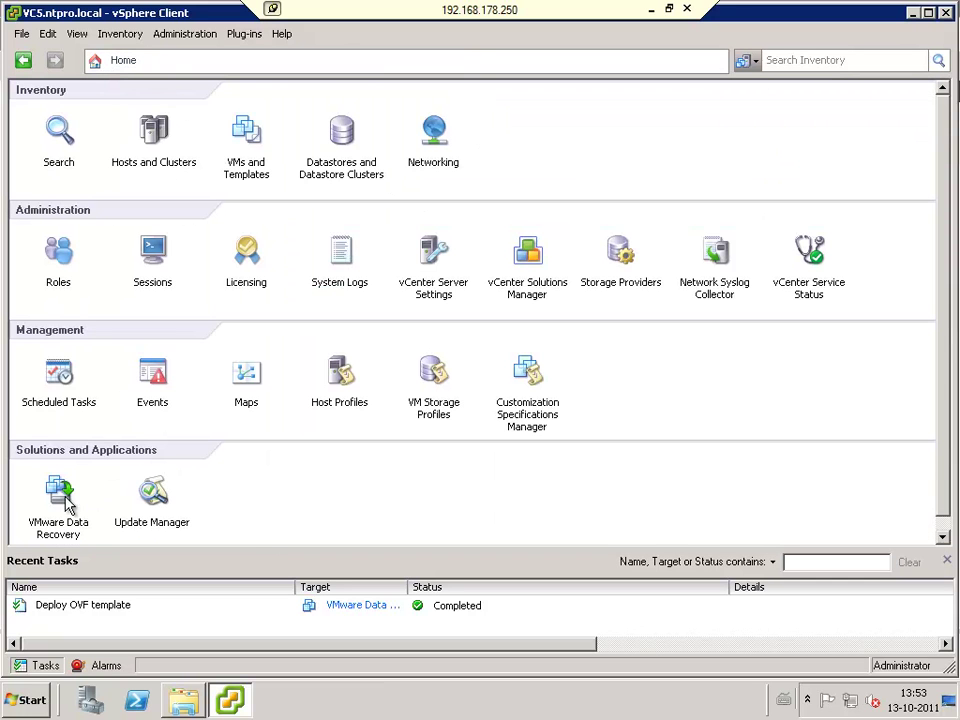
left_click(62, 500)
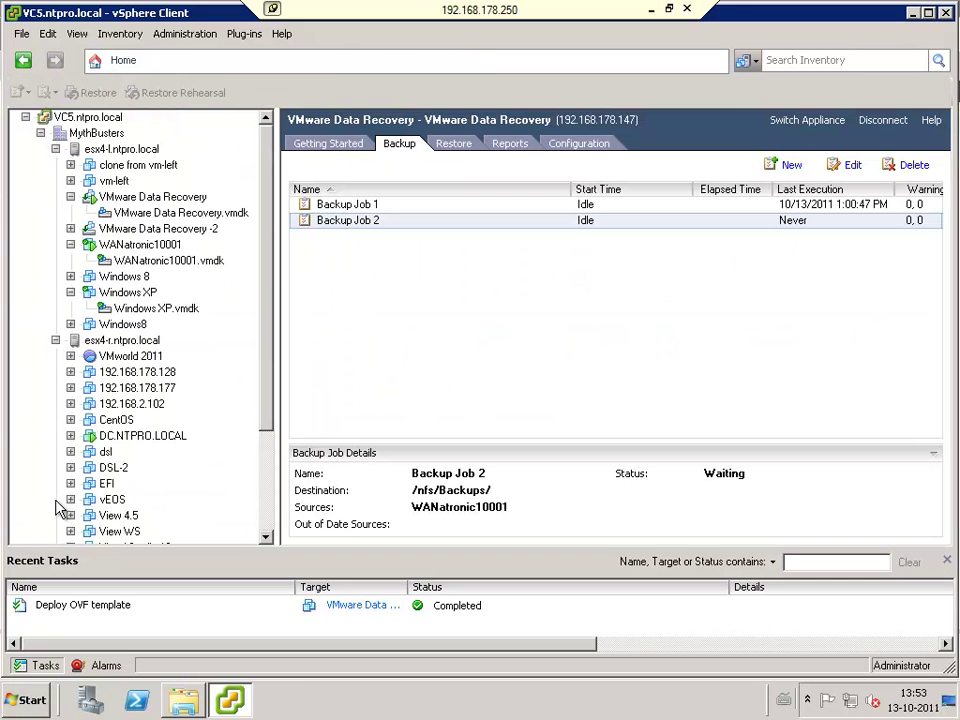
left_click(40, 133)
left_click(40, 133)
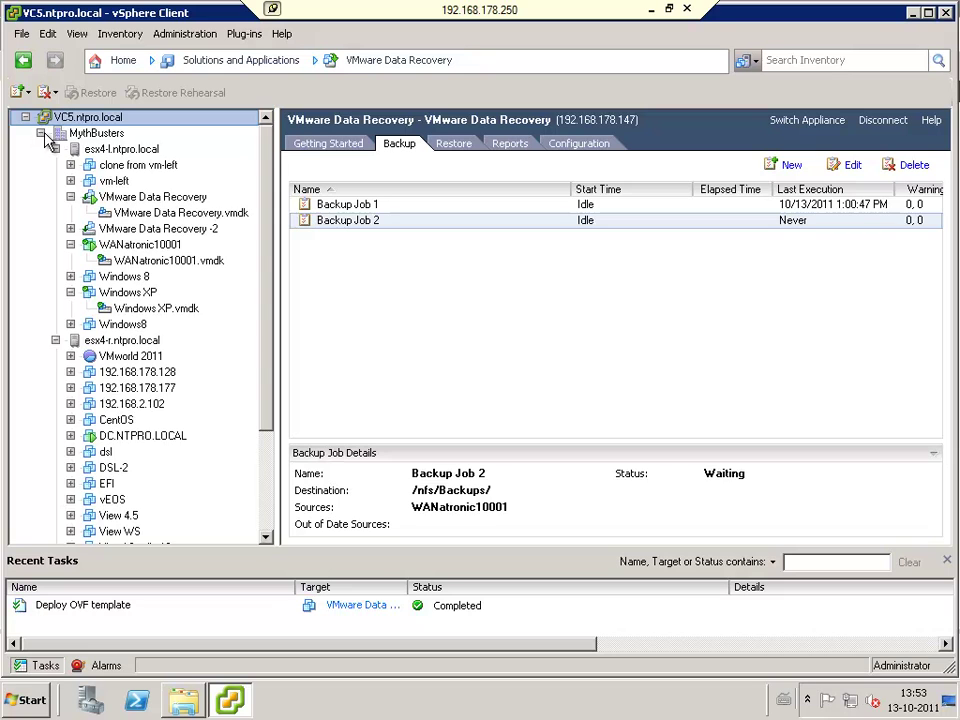
left_click(56, 340)
left_click(141, 374)
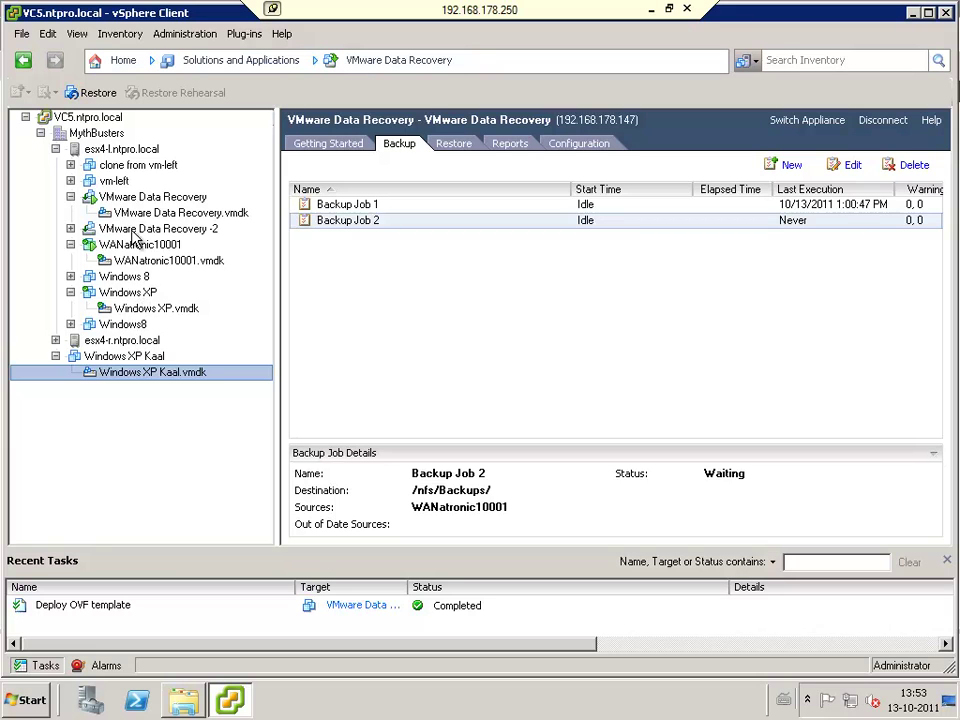
Step: Try restoring the Windows XP Kaal VM and its disk, confirming neither has restore points
left_click(56, 149)
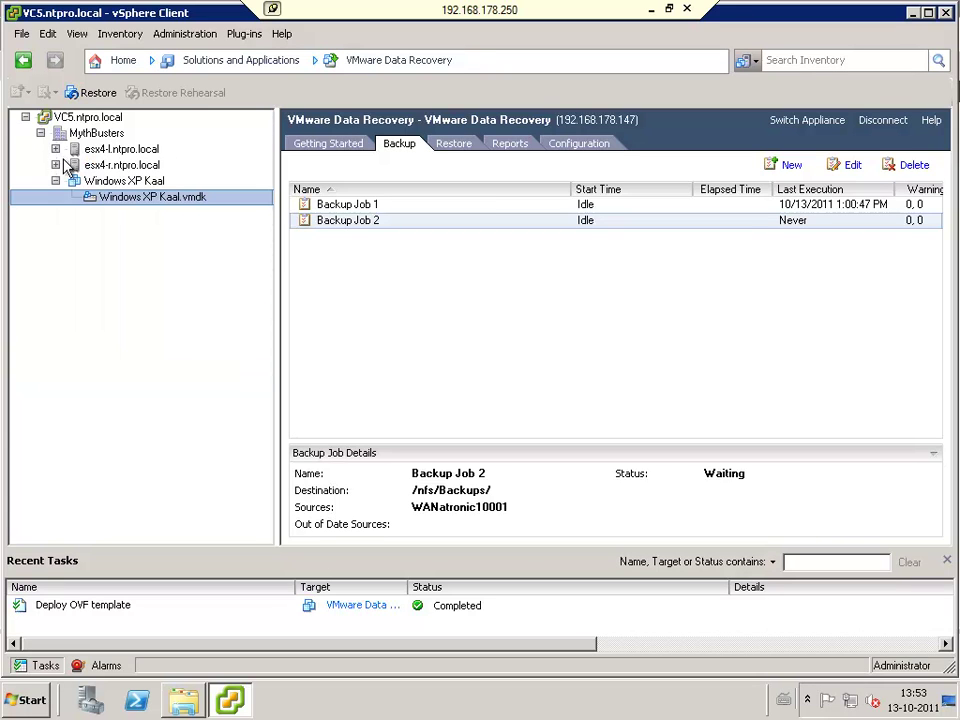
left_click(100, 182)
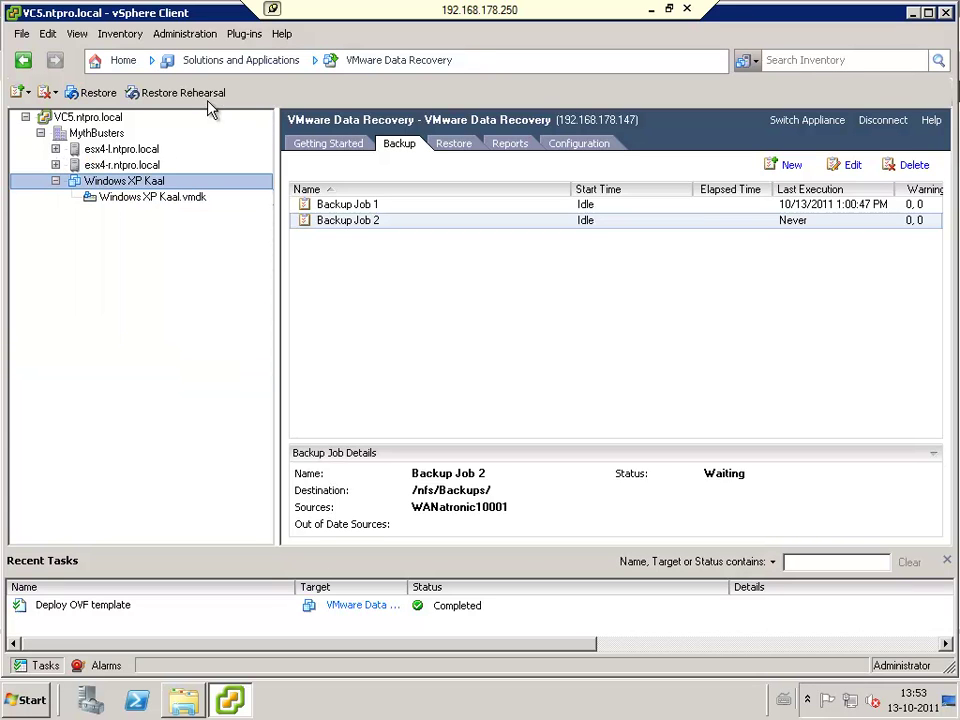
left_click(70, 93)
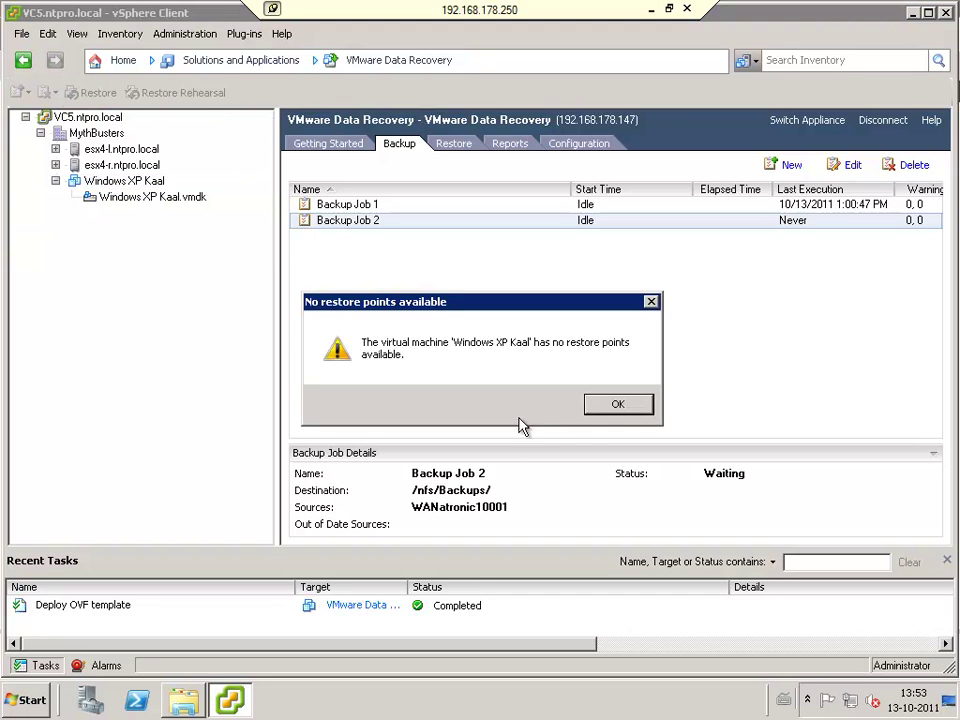
left_click(617, 407)
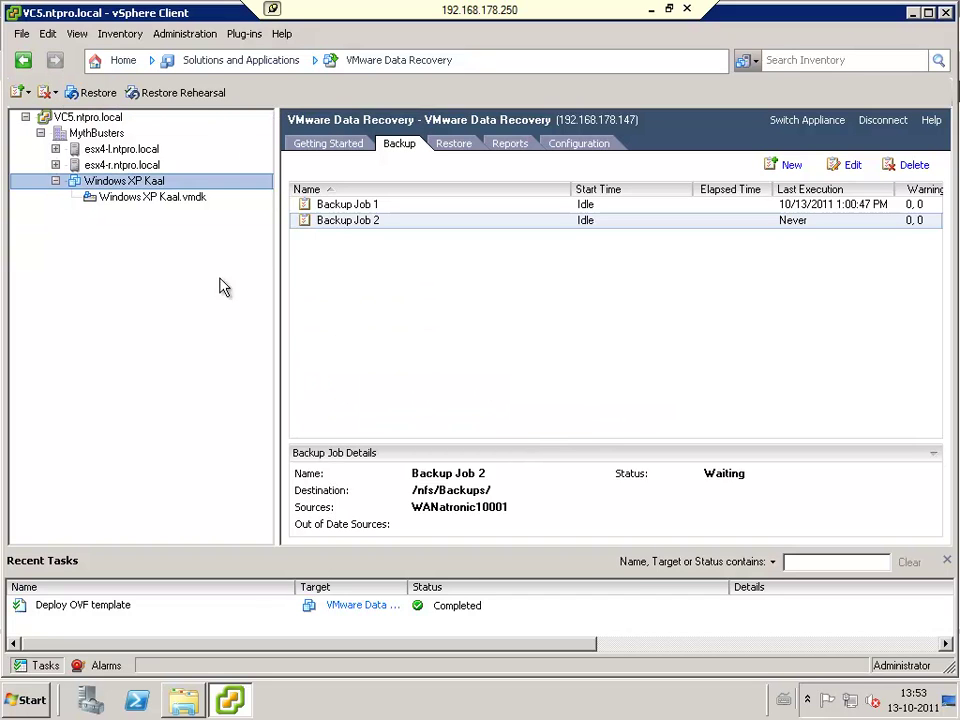
left_click(176, 199)
left_click(105, 95)
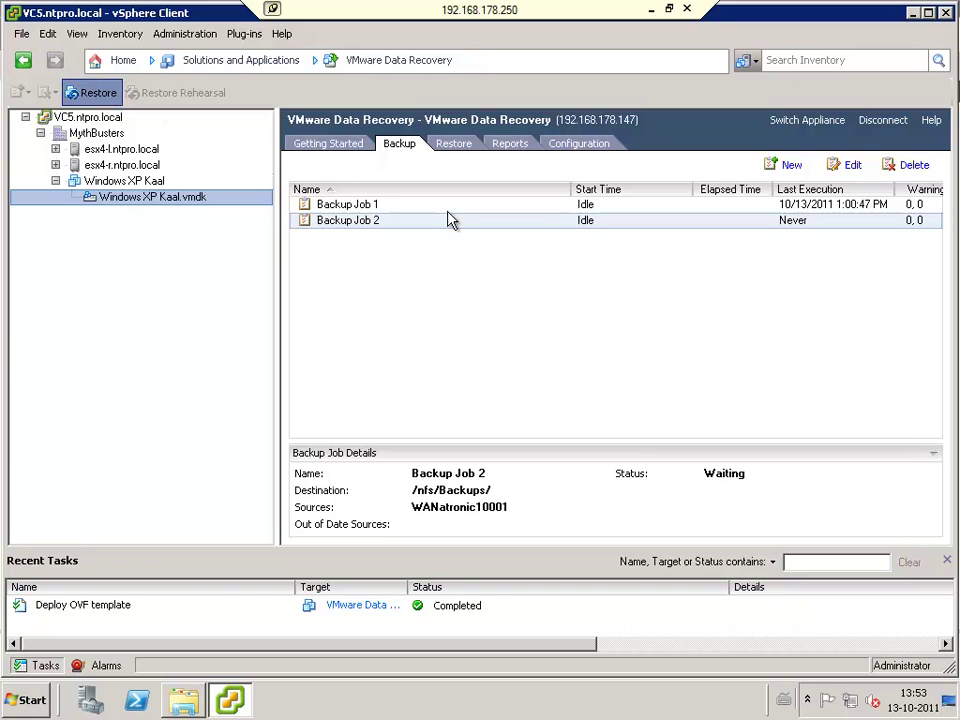
left_click(622, 403)
left_click(152, 197)
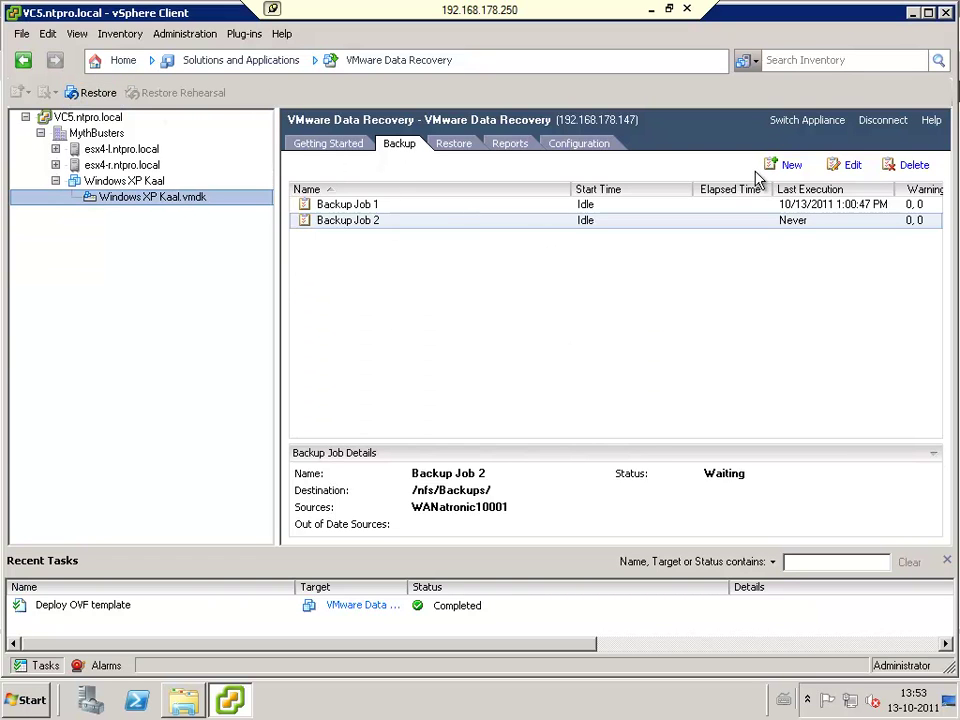
Step: On the Restore tab, tick and then clear the two Windows XP.vmdk restore points
left_click(456, 146)
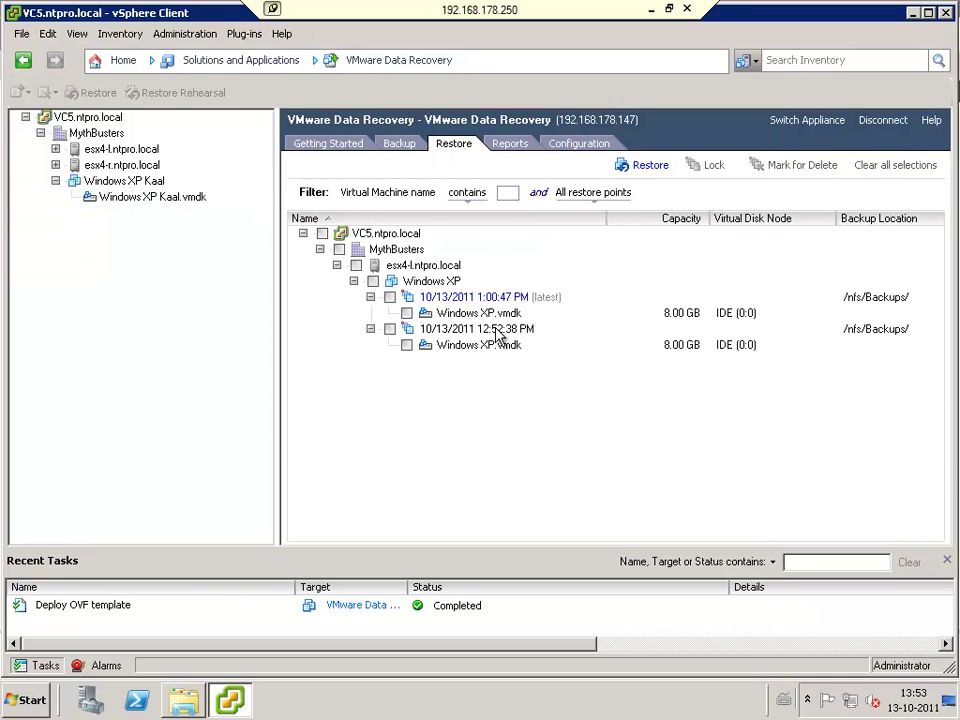
left_click(407, 314)
left_click(407, 346)
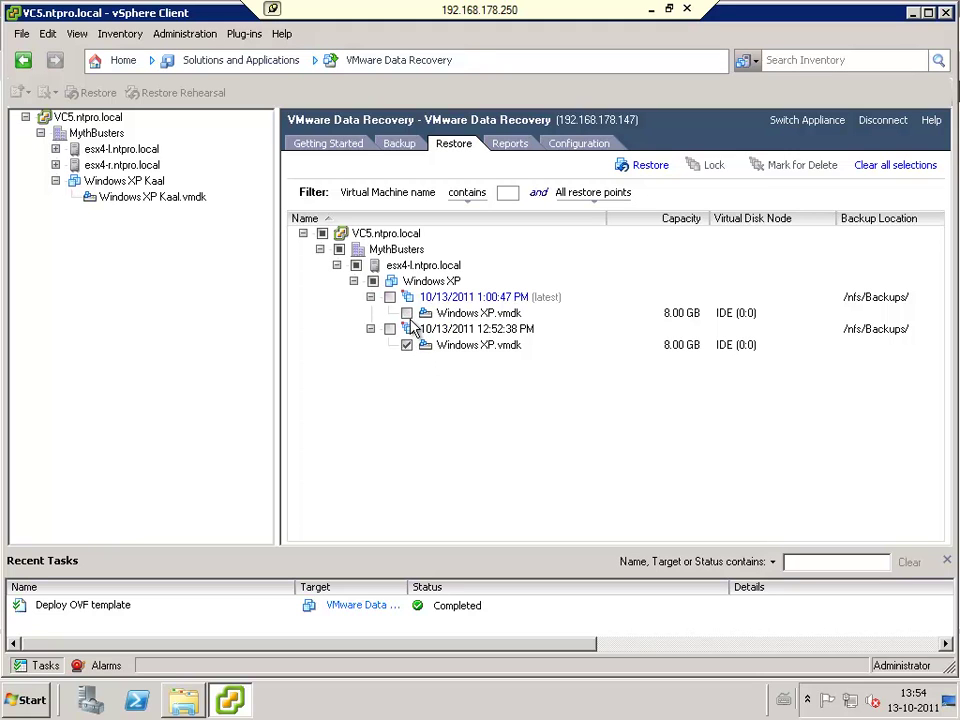
left_click(407, 345)
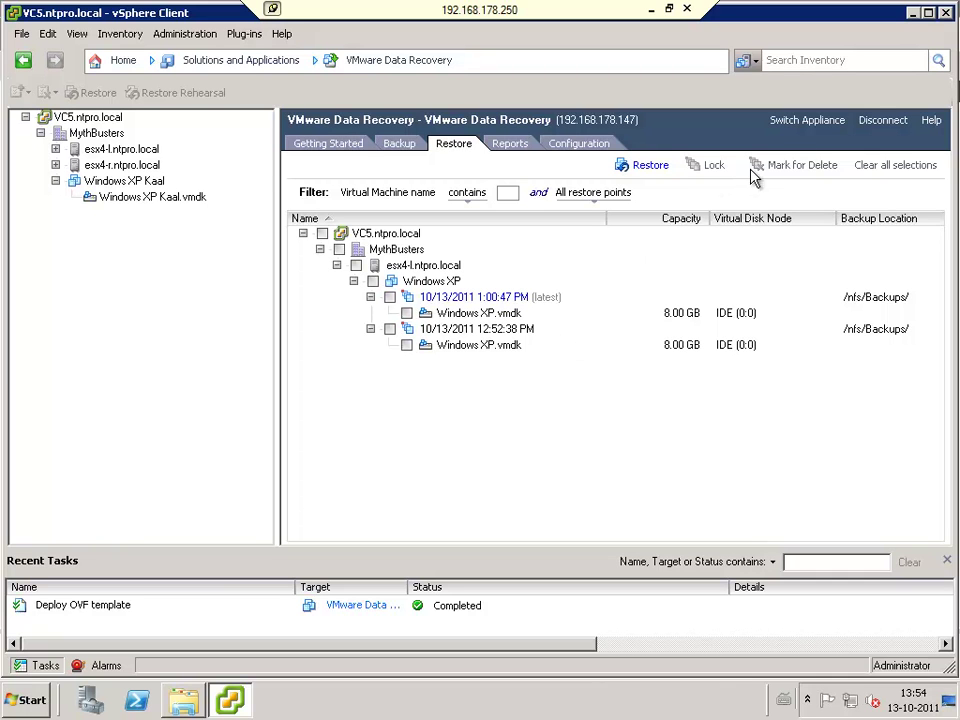
Step: Minimize vSphere Client and the DVD's WinFLR Explorer window, then select the VMwareRestoreClient shortcut
left_click(914, 13)
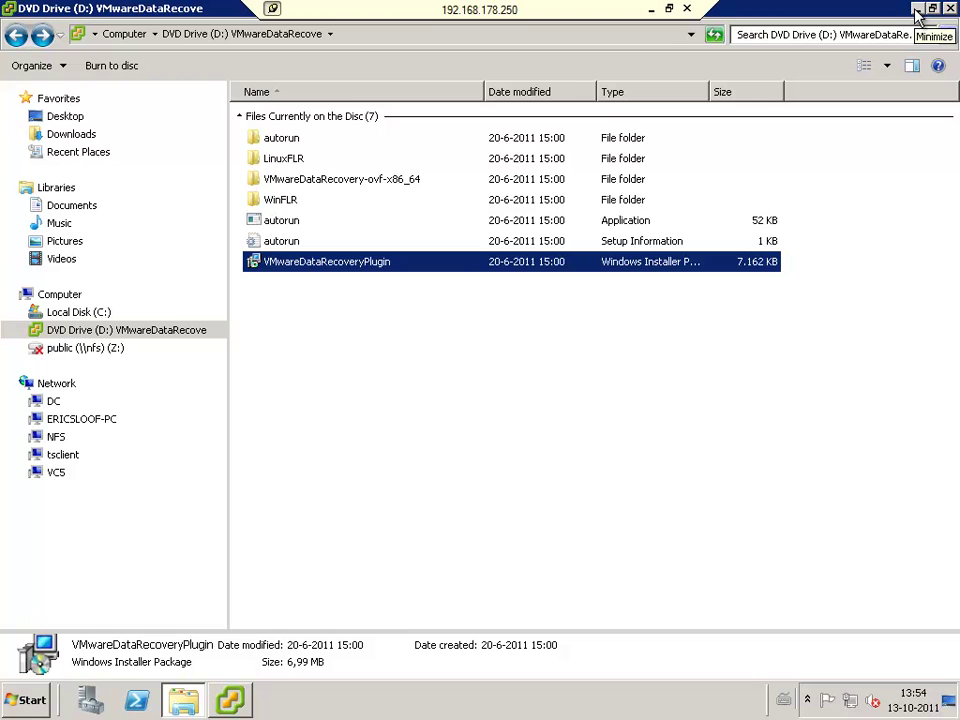
left_click(288, 202)
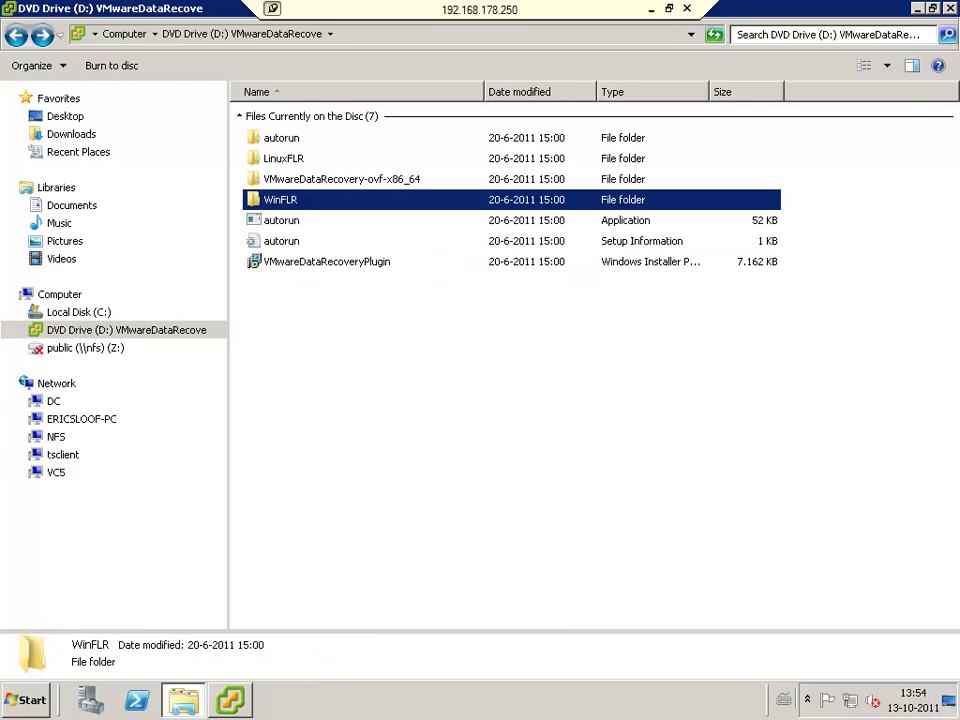
left_click(920, 9)
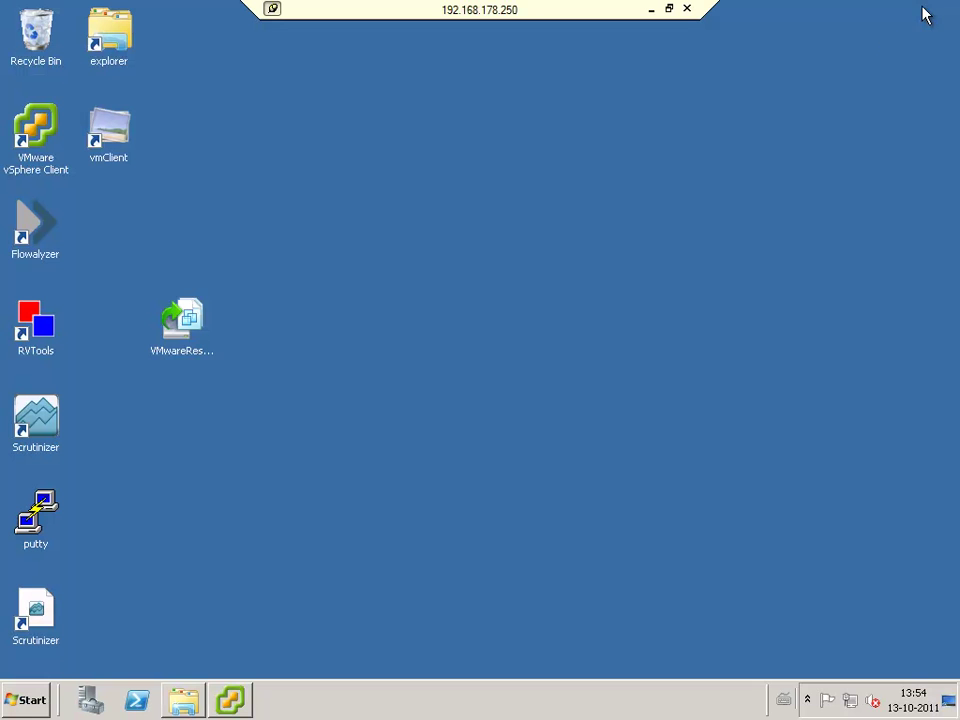
left_click(185, 322)
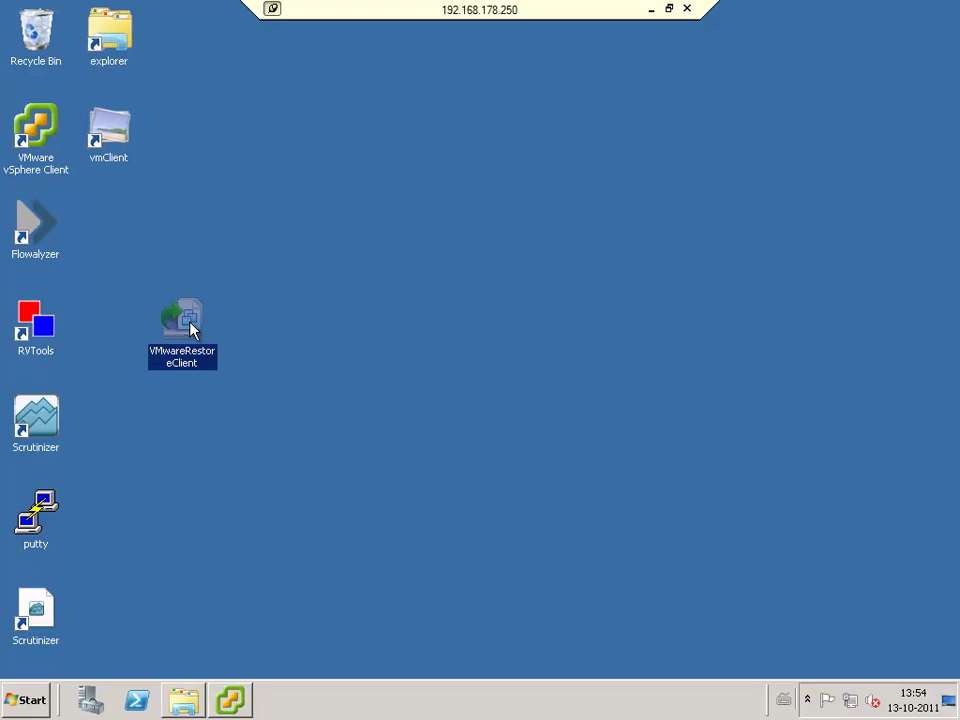
Step: Launch the Restore Client and log in to 192.168.178.147 in Advanced Mode with vCenter 192.168.178.250 credentials
double_click(185, 322)
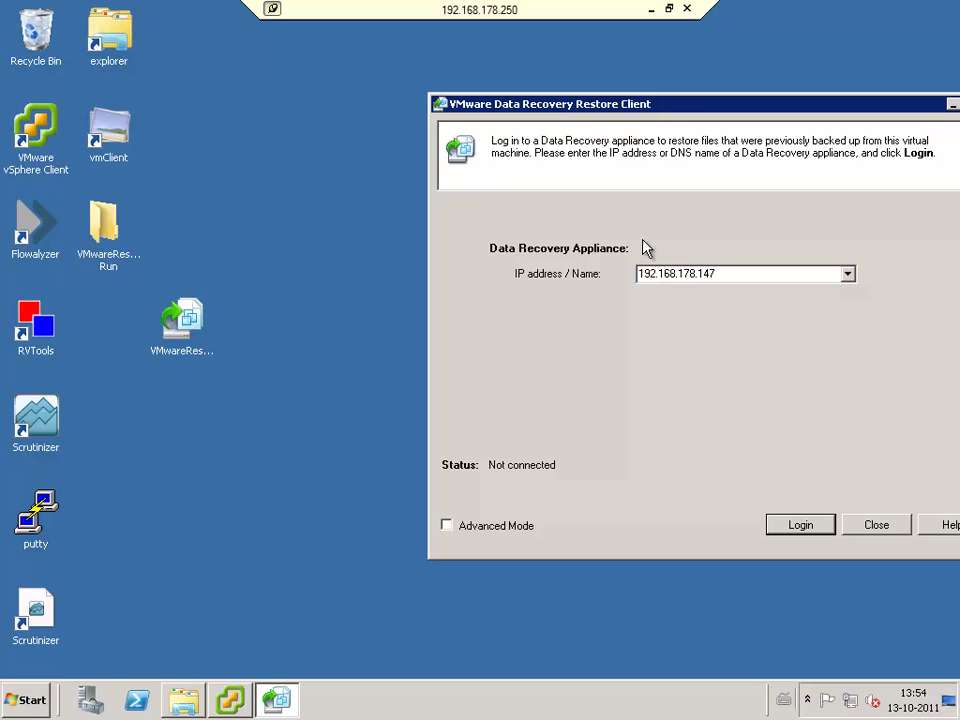
left_click_drag(677, 113, 420, 111)
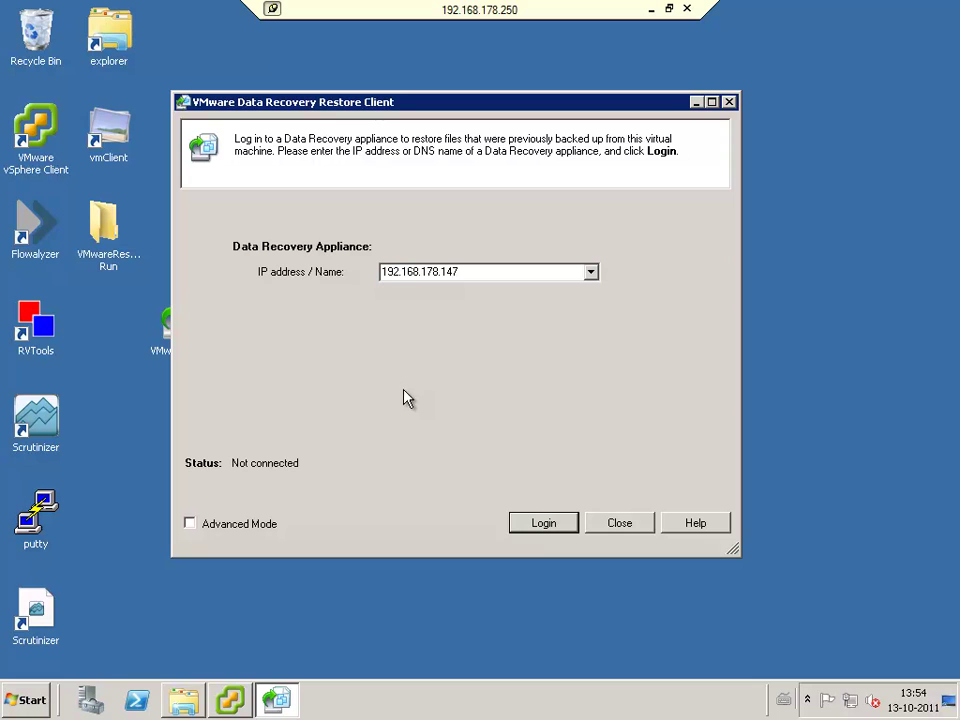
left_click(279, 522)
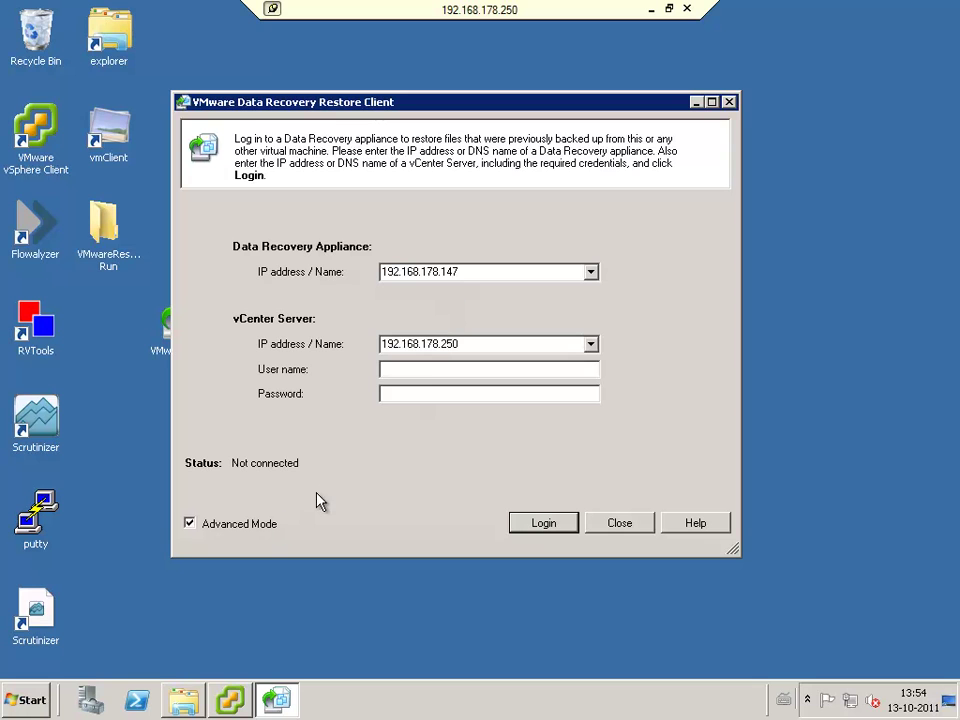
left_click(442, 368)
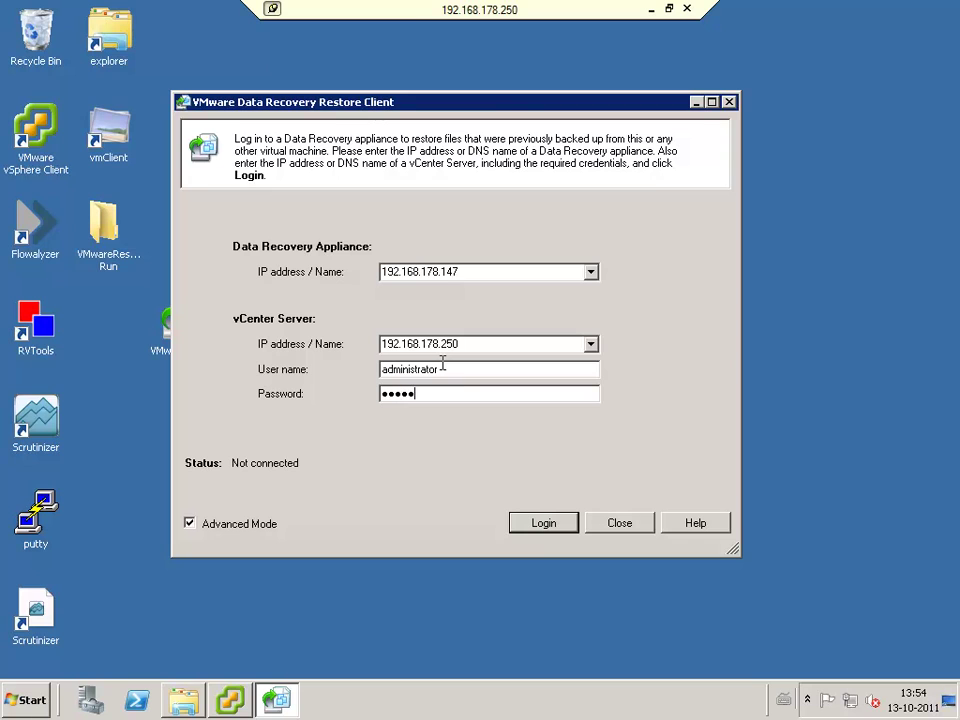
type("1")
left_click(566, 525)
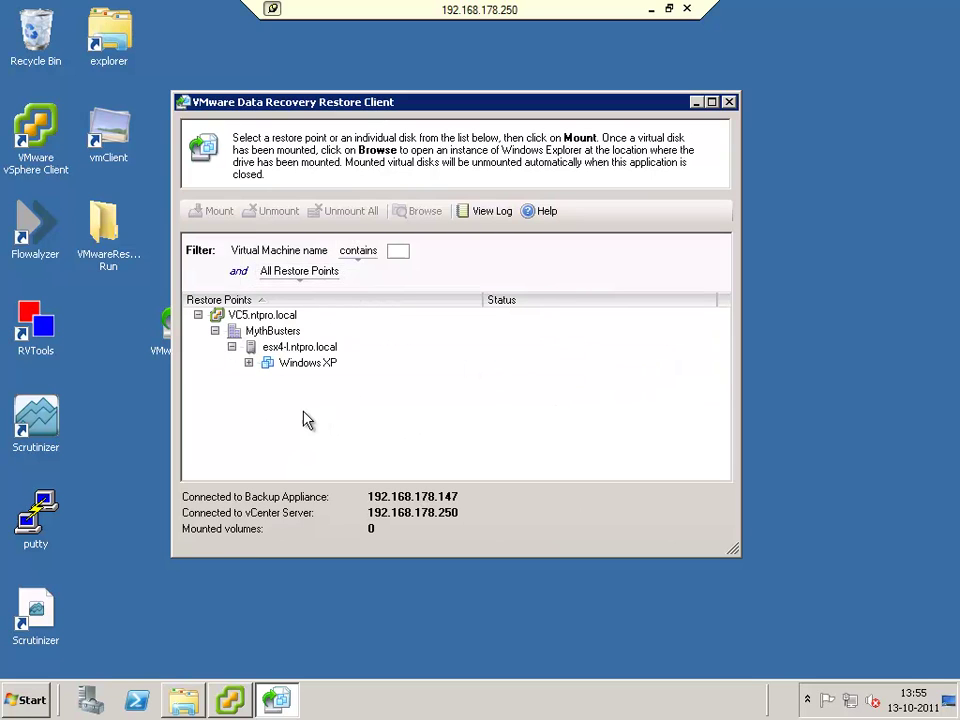
Step: Mount Windows XP.vmdk from the 1:00:47 PM restore point and open a file browser window
left_click(248, 363)
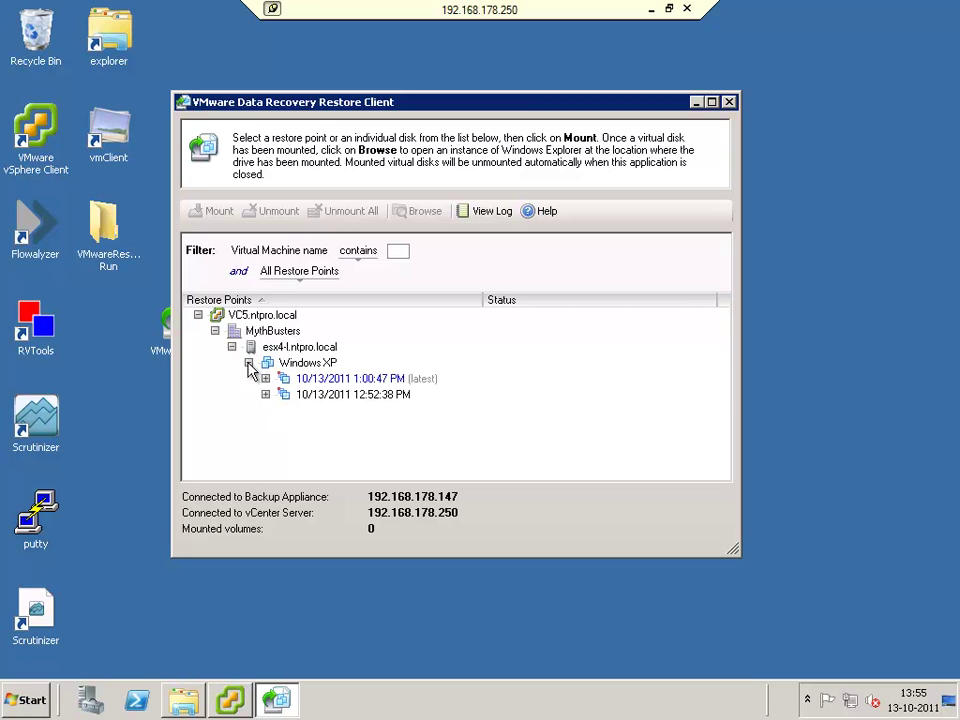
left_click(272, 382)
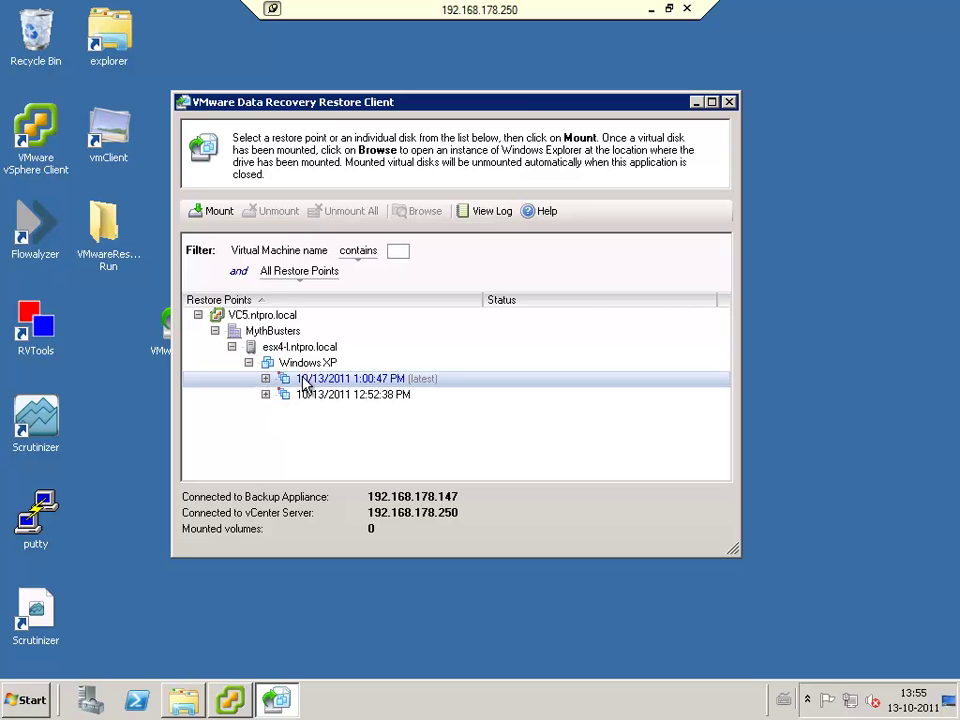
left_click(267, 380)
left_click(274, 395)
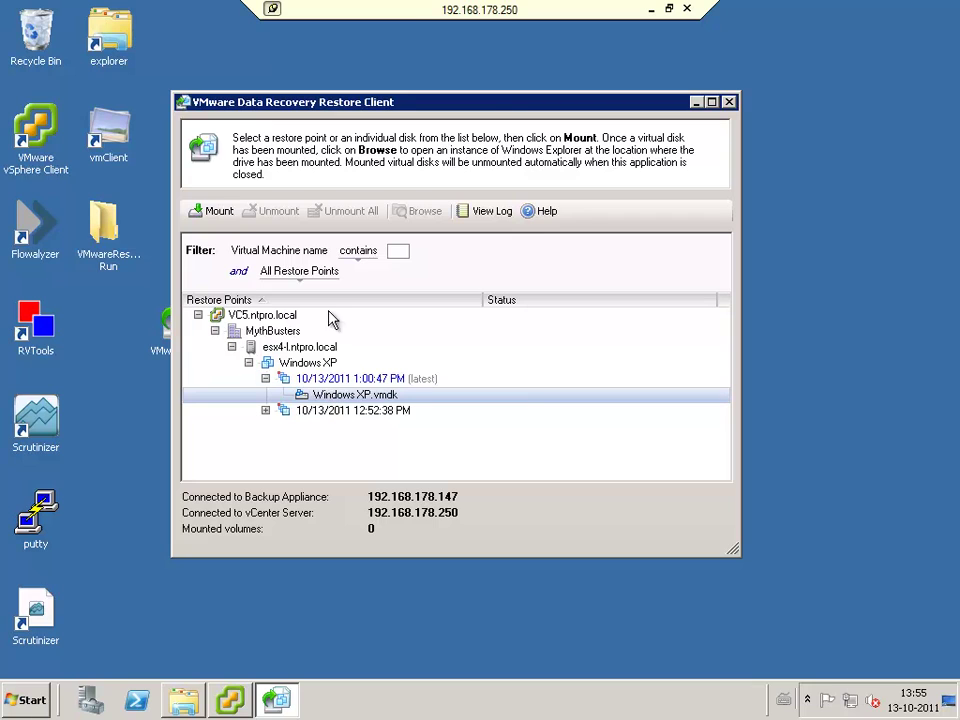
left_click(220, 213)
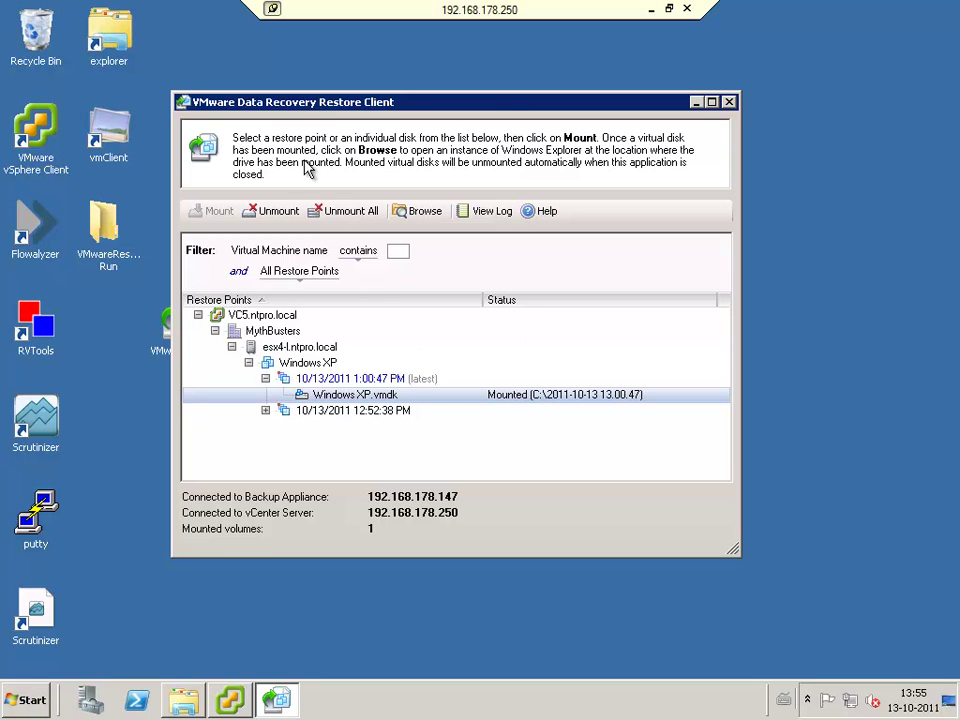
double_click(100, 33)
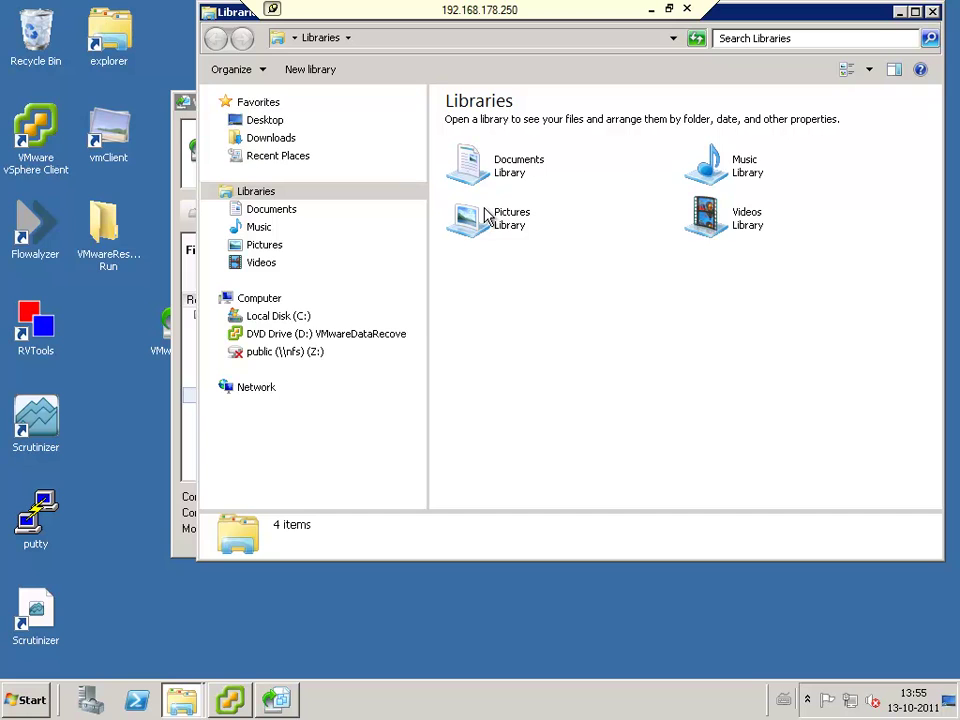
Step: Browse the Software and WINDOWS folders under C:\2011-10-13 13.00.47\C, then close Explorer
left_click(280, 316)
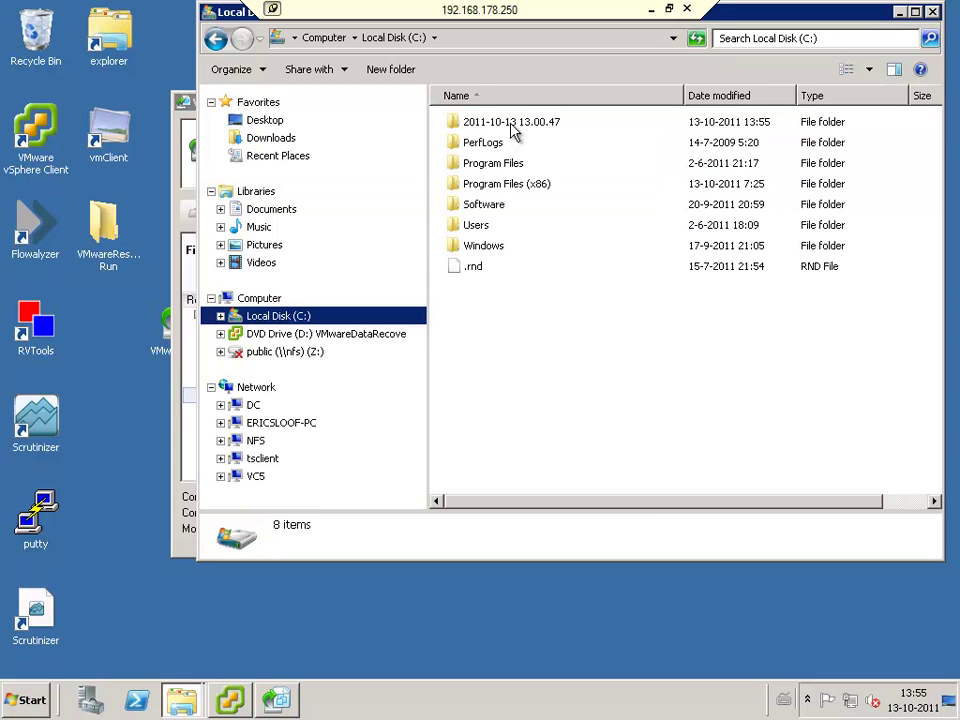
left_click(513, 128)
double_click(513, 124)
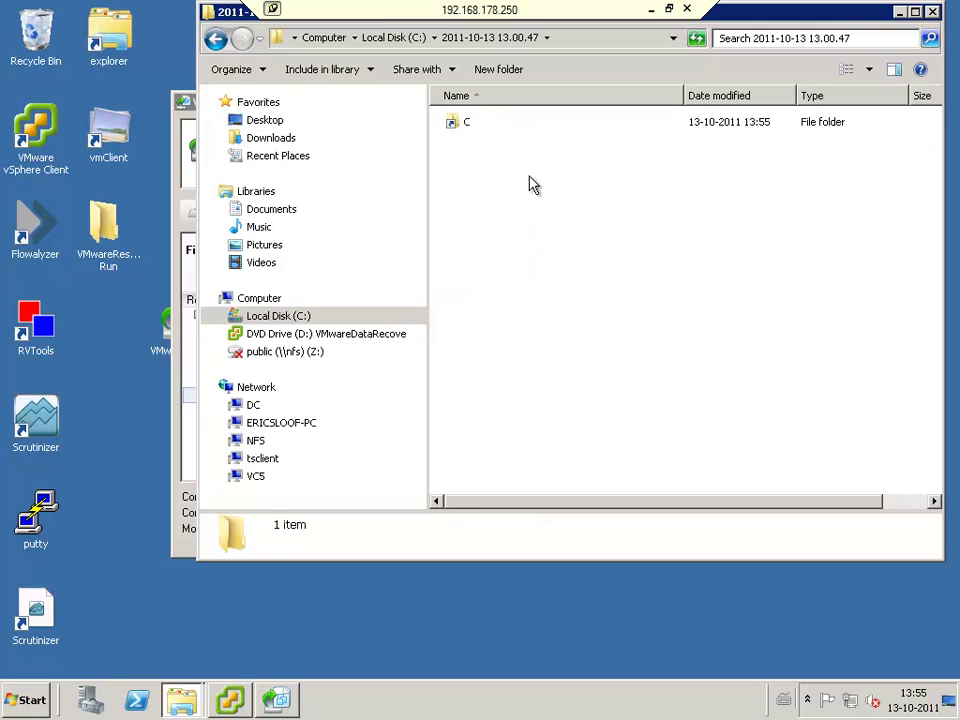
double_click(456, 125)
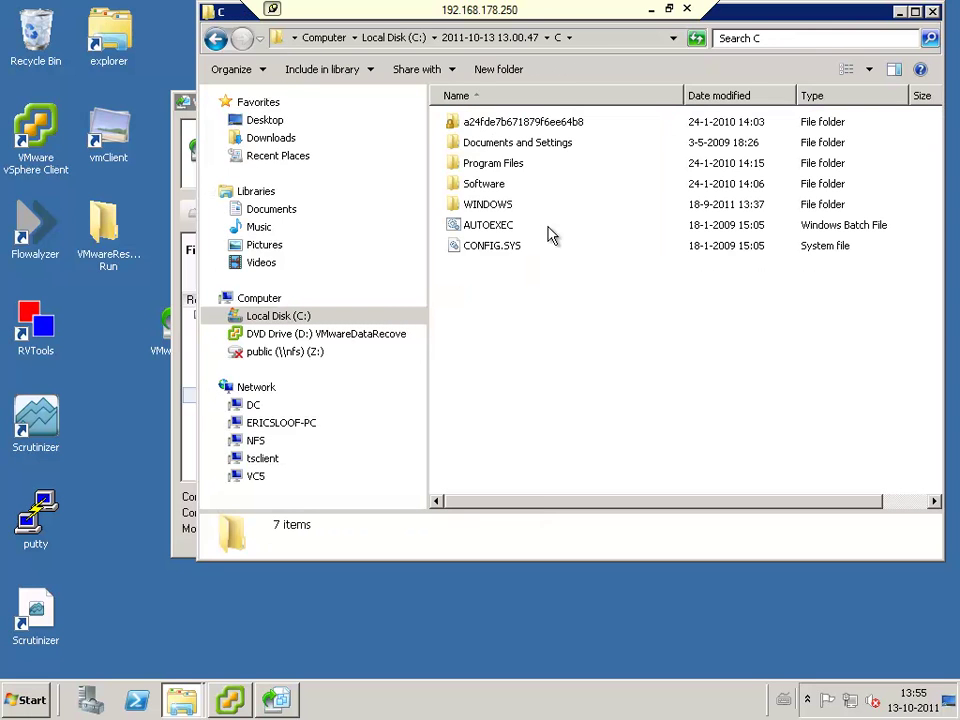
double_click(490, 188)
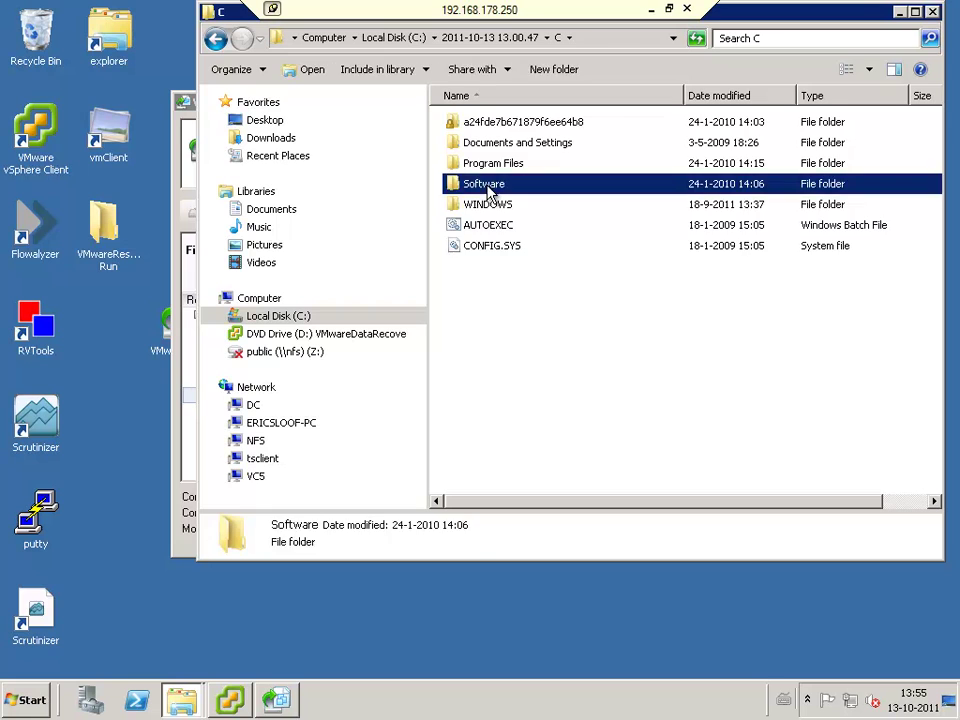
left_click(229, 48)
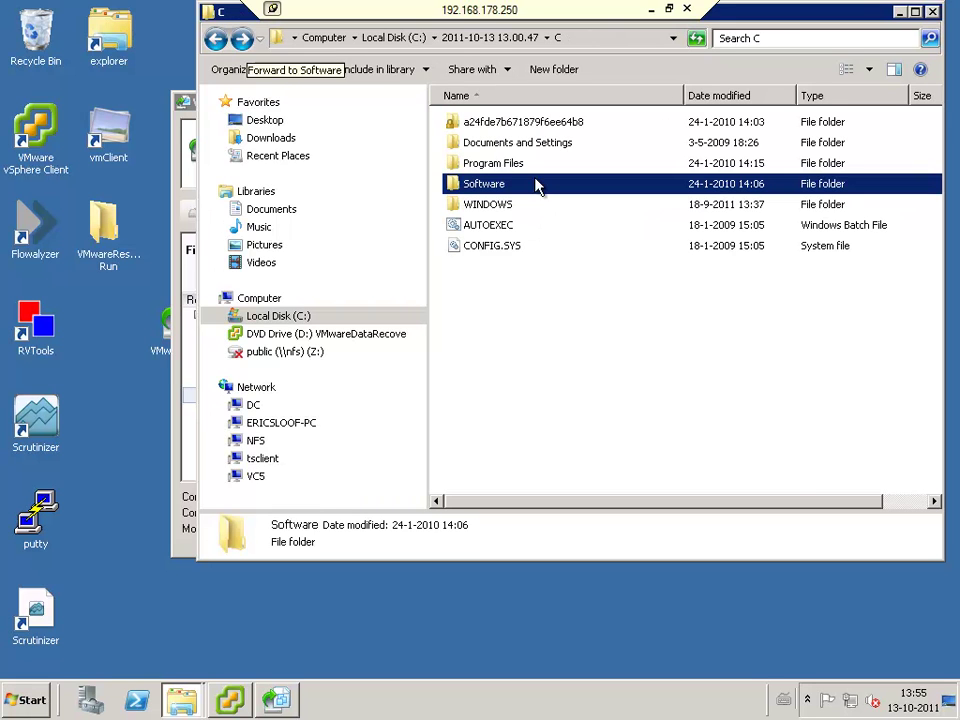
double_click(505, 206)
scroll(561, 296, "down", 5)
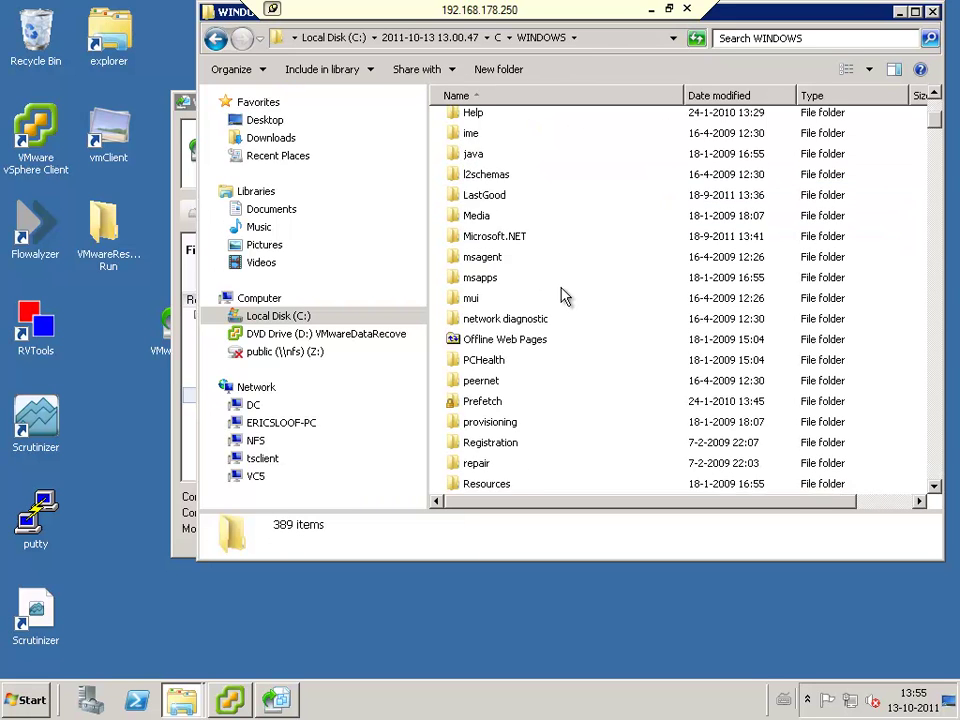
left_click_drag(933, 133, 934, 270)
left_click(933, 14)
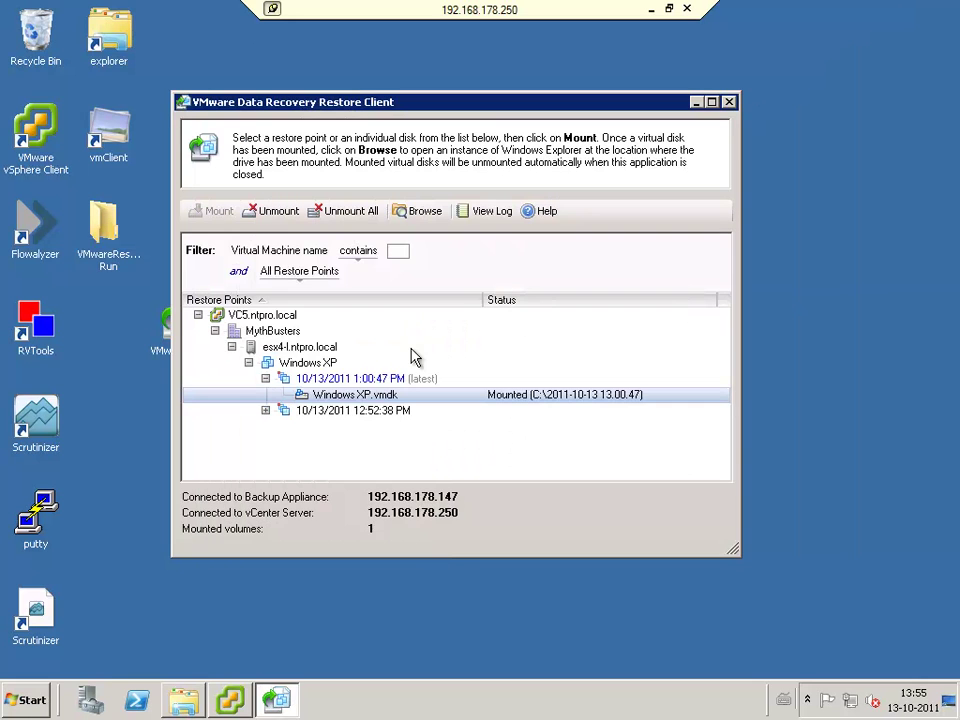
Step: Back in vSphere Client, power on VMware Data Recovery -2 from the Hosts and Clusters inventory
key("alt+Tab")
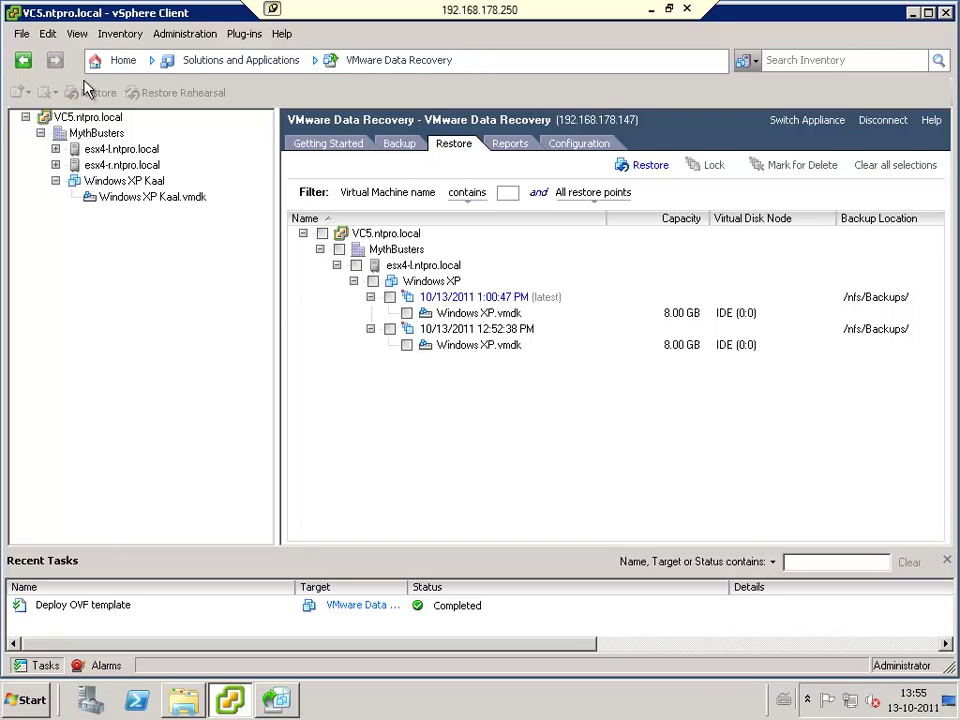
left_click(118, 62)
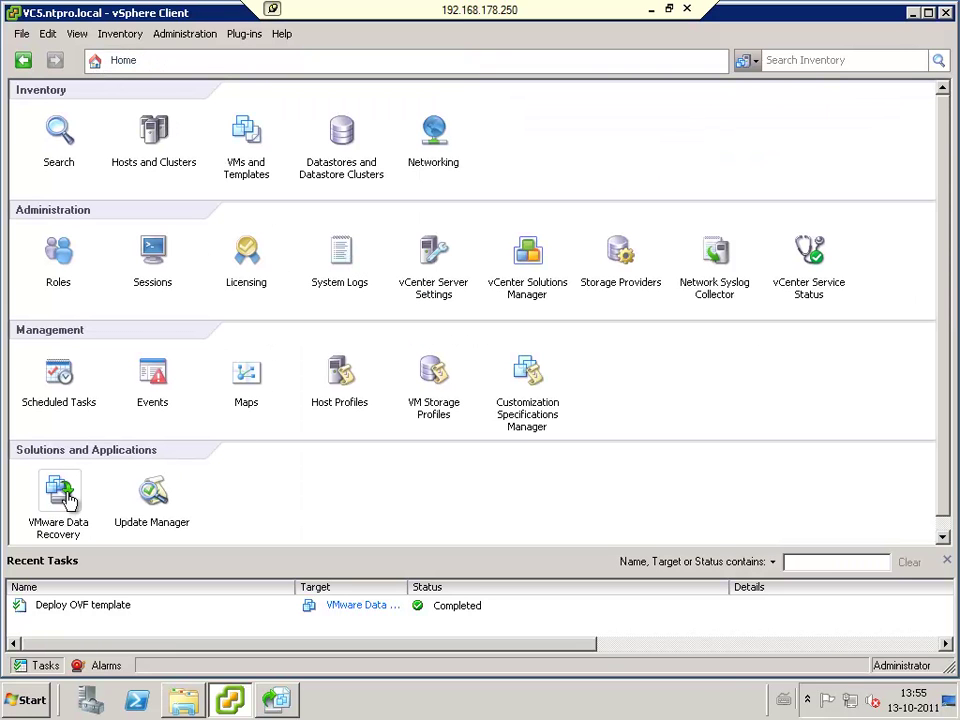
left_click(154, 132)
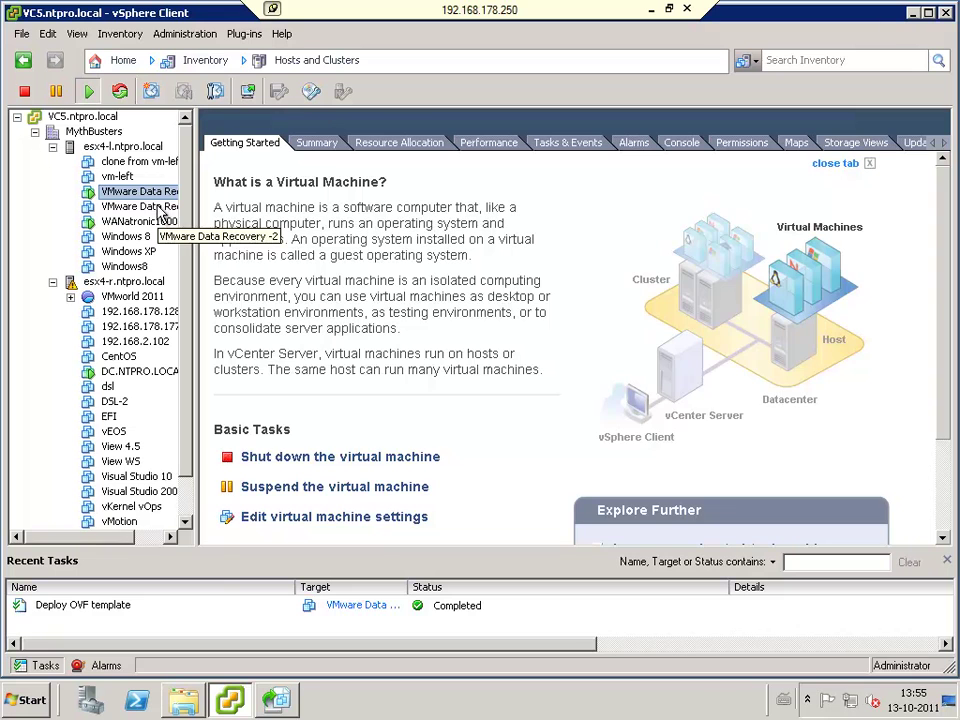
left_click(157, 207)
right_click(158, 205)
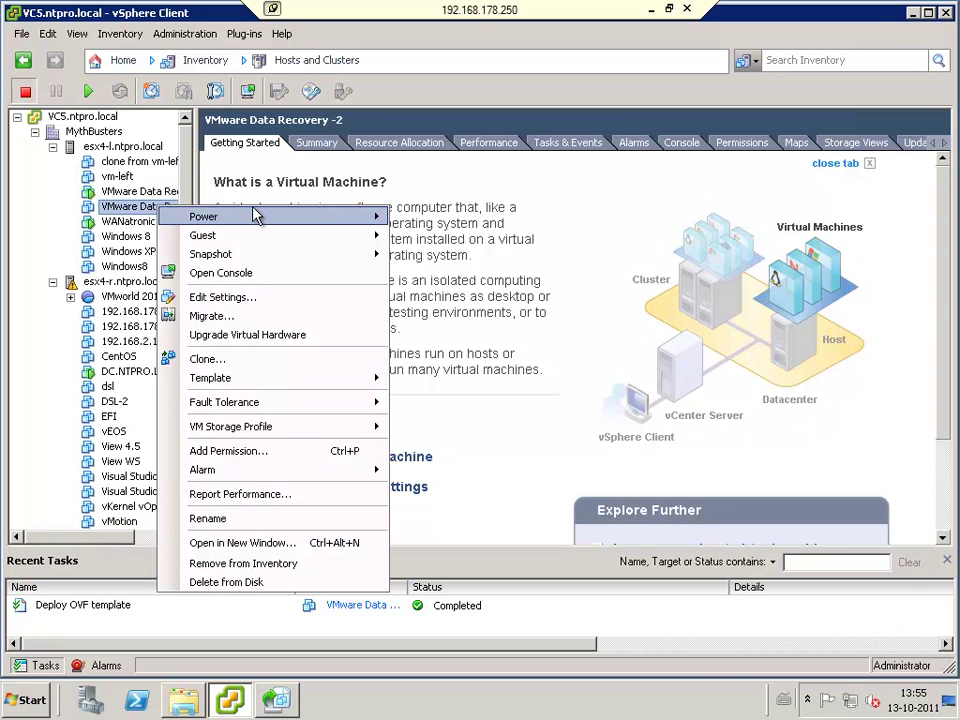
mouse_move(272, 216)
left_click(444, 219)
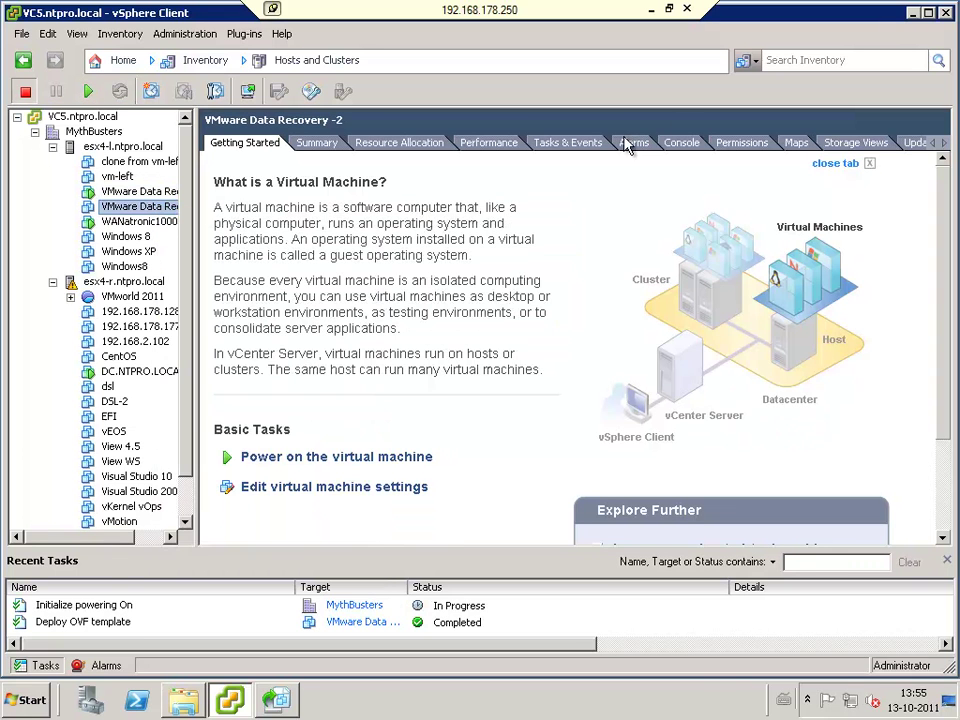
Step: Watch VMware Data Recovery -2 boot in its Console, then minimize the remote desktop session
left_click(697, 147)
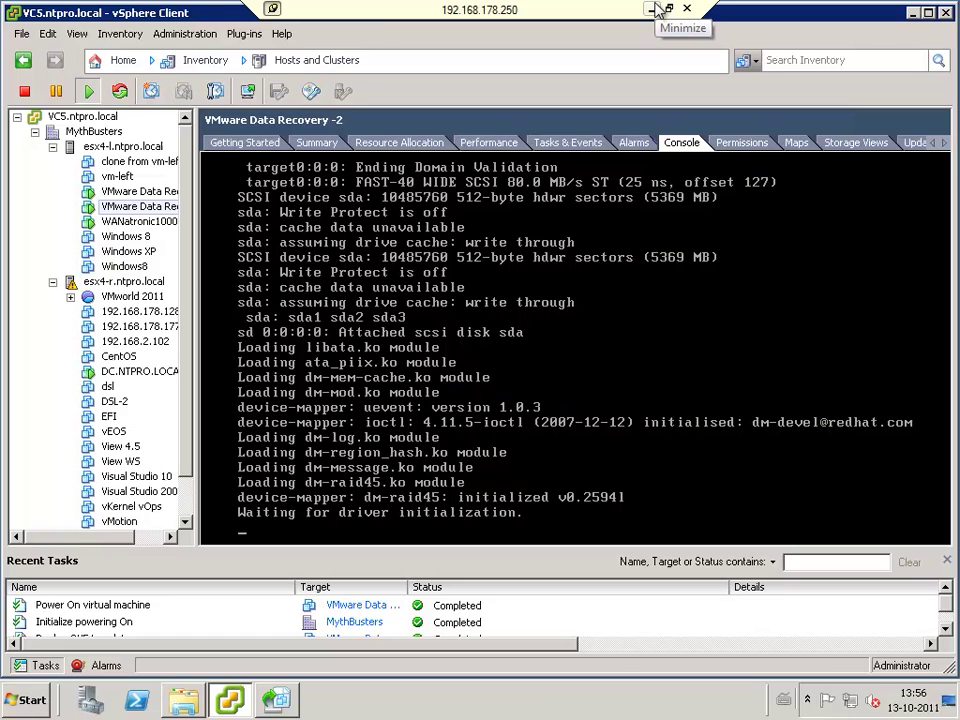
left_click(657, 10)
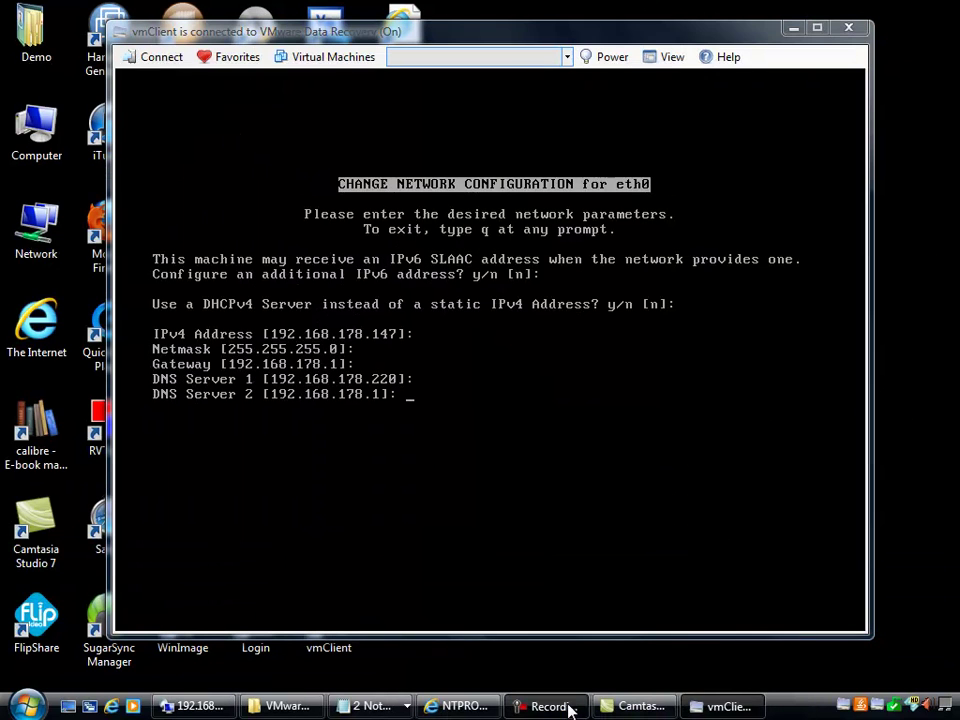